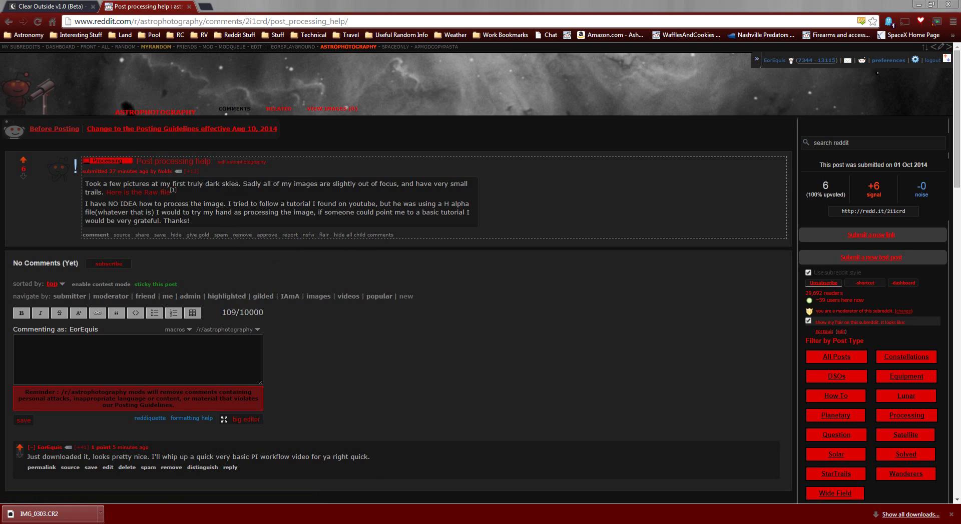
Switch to PixInsight and auto-stretch the display of IMG_0303 with ScreenTransferFunction
key("alt+Tab")
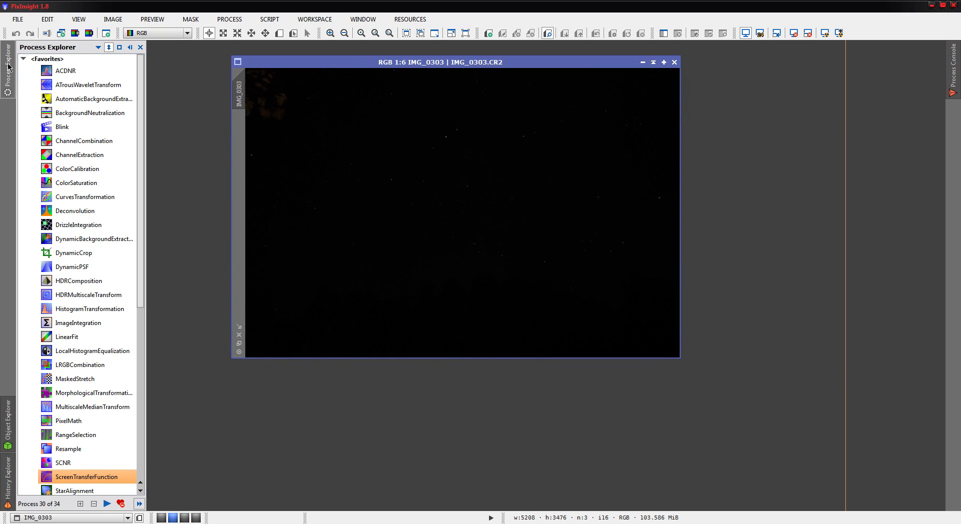
left_click(8, 65)
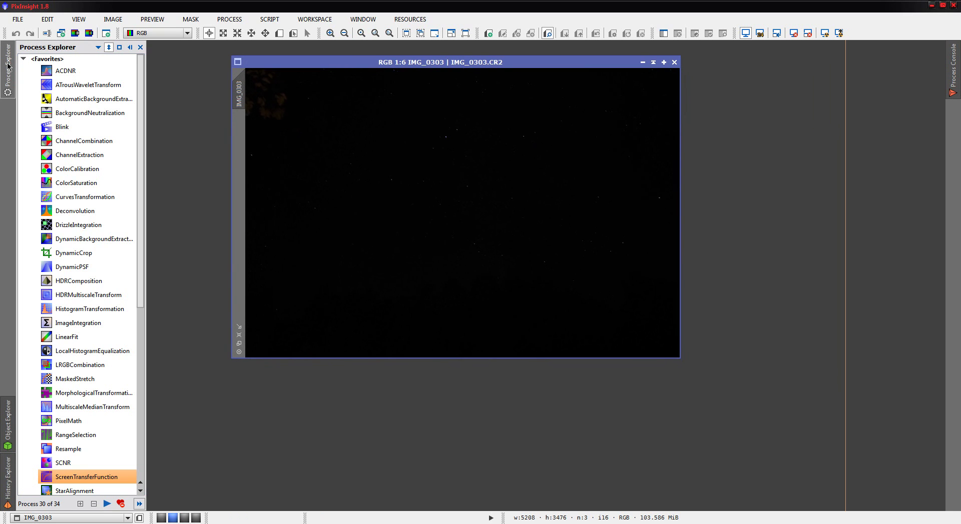
double_click(81, 478)
left_click_drag(258, 377, 466, 409)
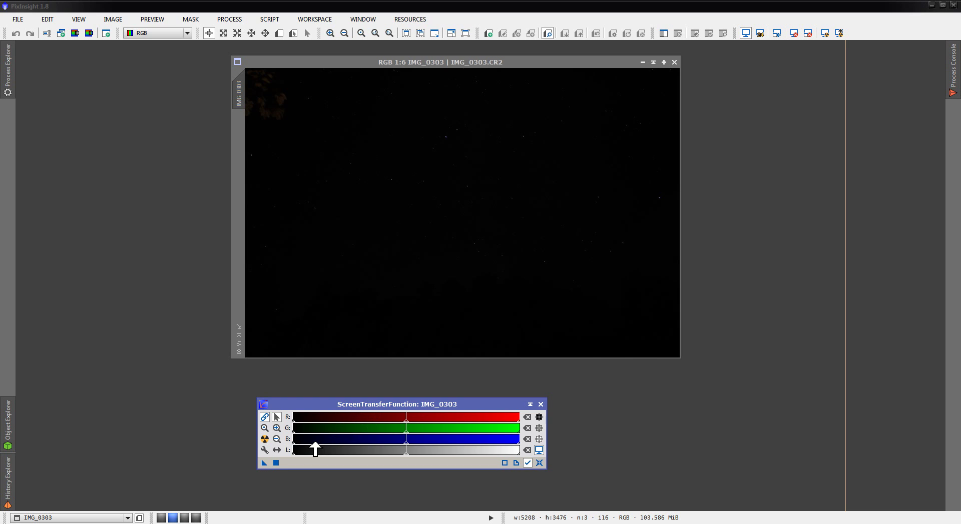
left_click(266, 441)
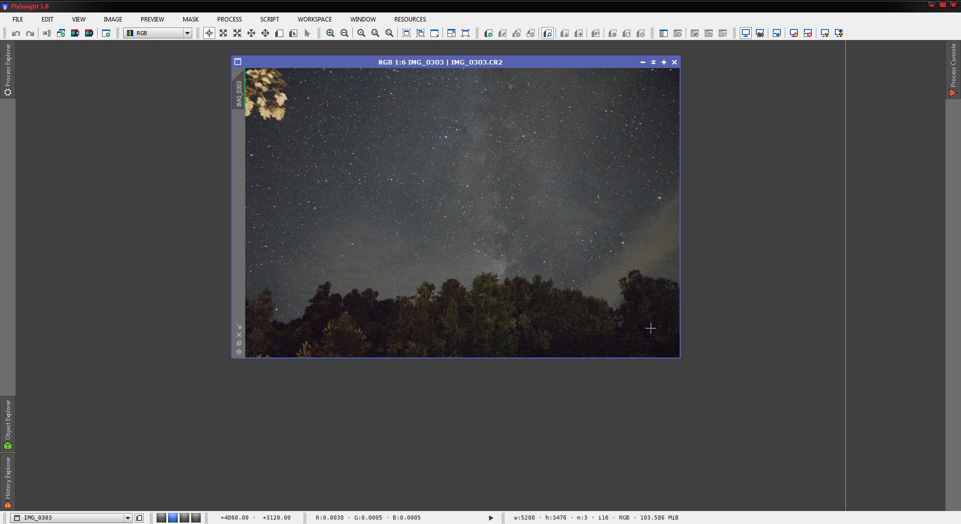
Crop IMG_0303 with DynamicCrop to about 4500 × 2360 pixels of sky, excluding the trees and the foliage in the corner
left_click(7, 68)
scroll(144, 175, "down", 4)
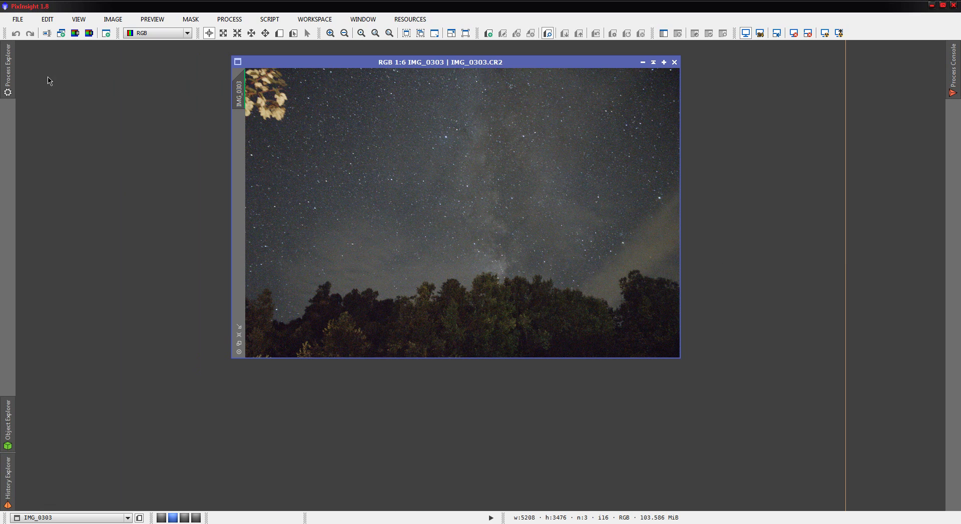
mouse_move(5, 67)
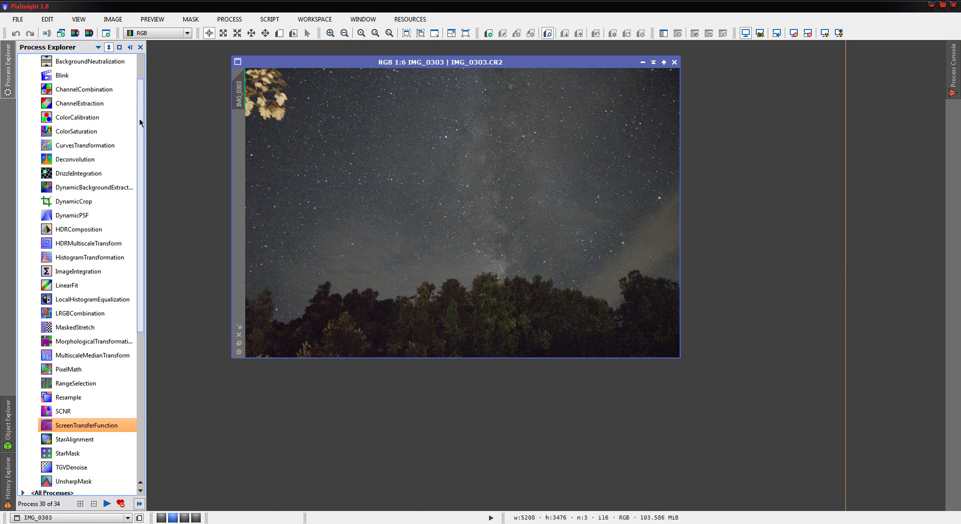
scroll(139, 120, "down", 1)
double_click(94, 187)
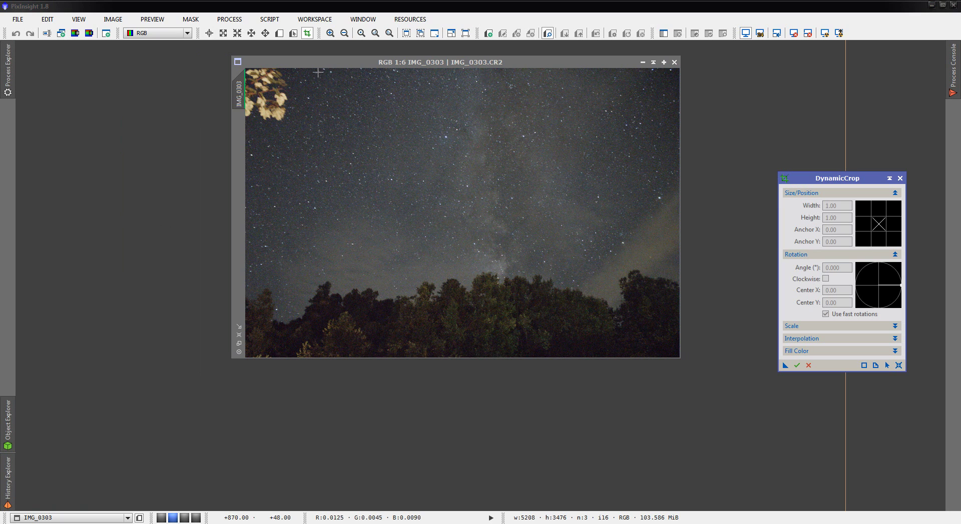
left_click_drag(301, 71, 676, 269)
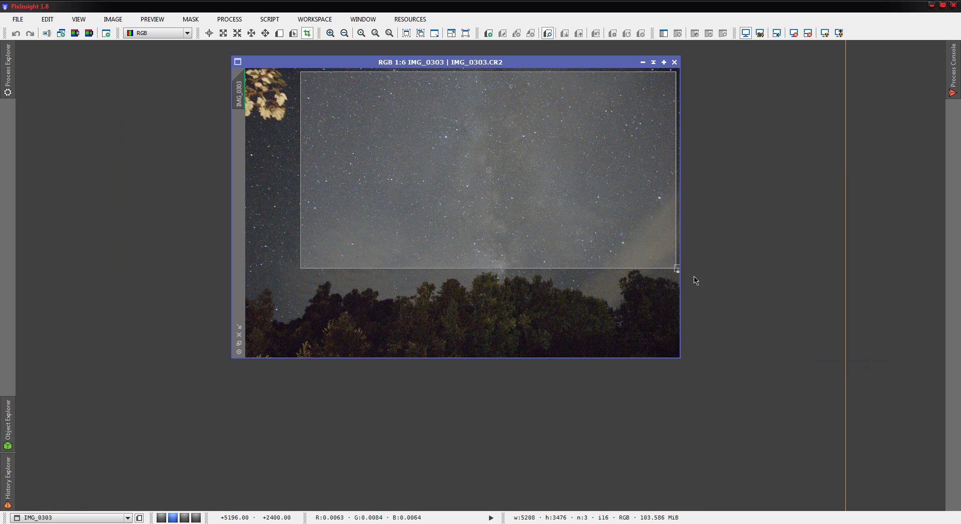
left_click(799, 371)
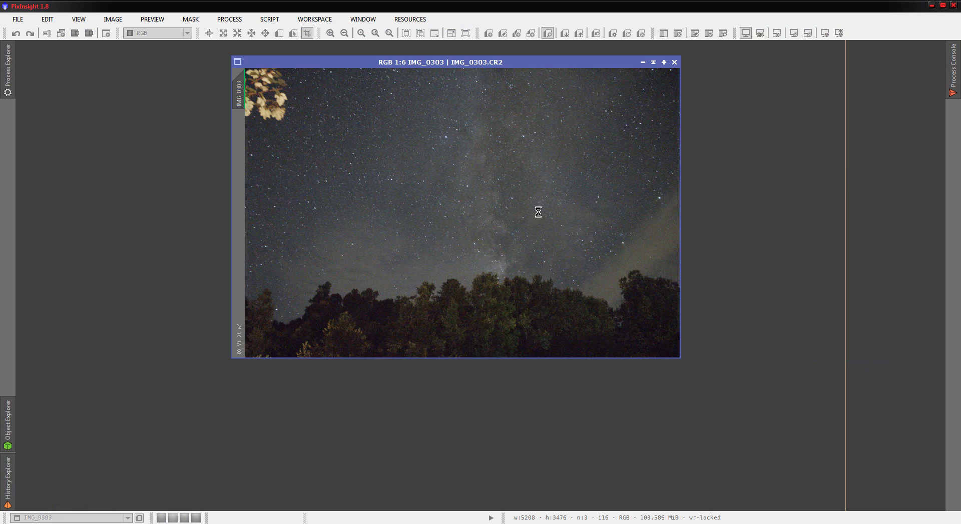
Zoom the cropped image to 1:5, fit its window to it and move the window aside to free workspace
scroll(514, 250, "up", 1)
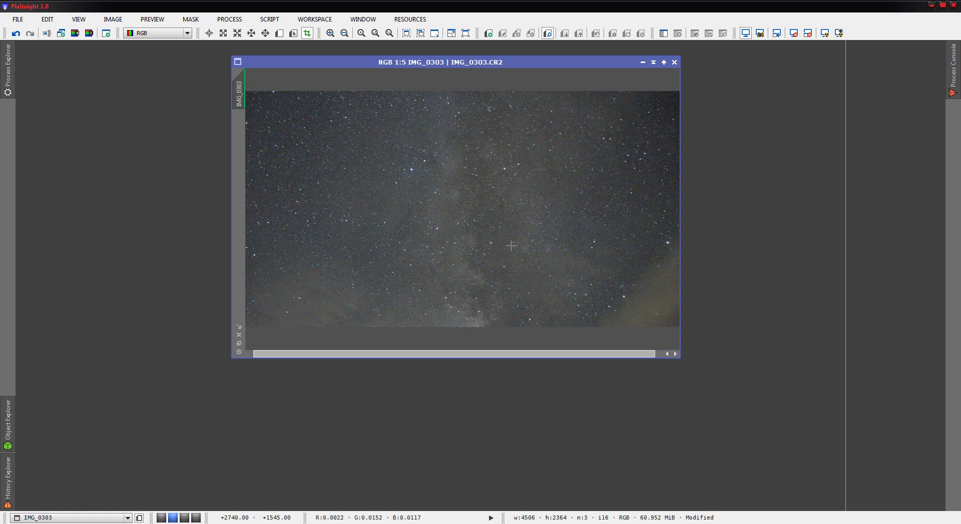
left_click(239, 327)
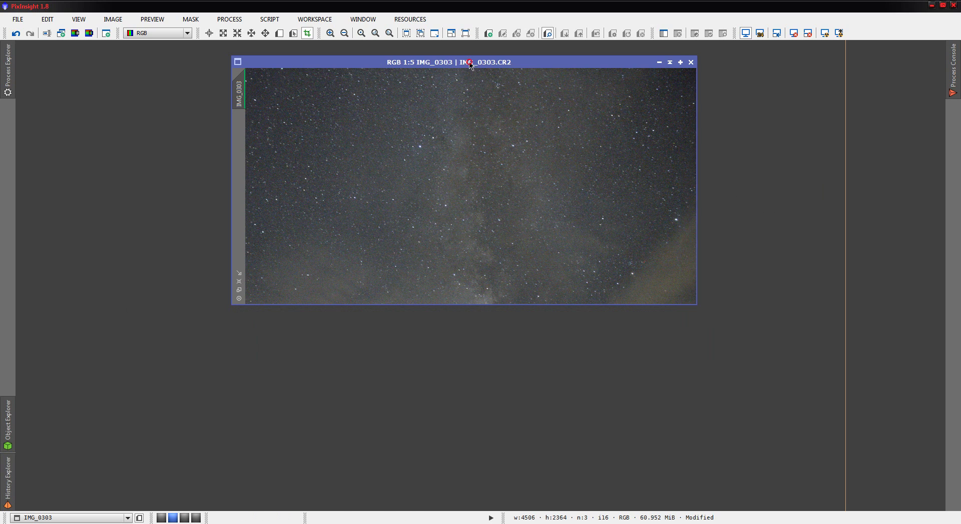
left_click_drag(470, 62, 292, 85)
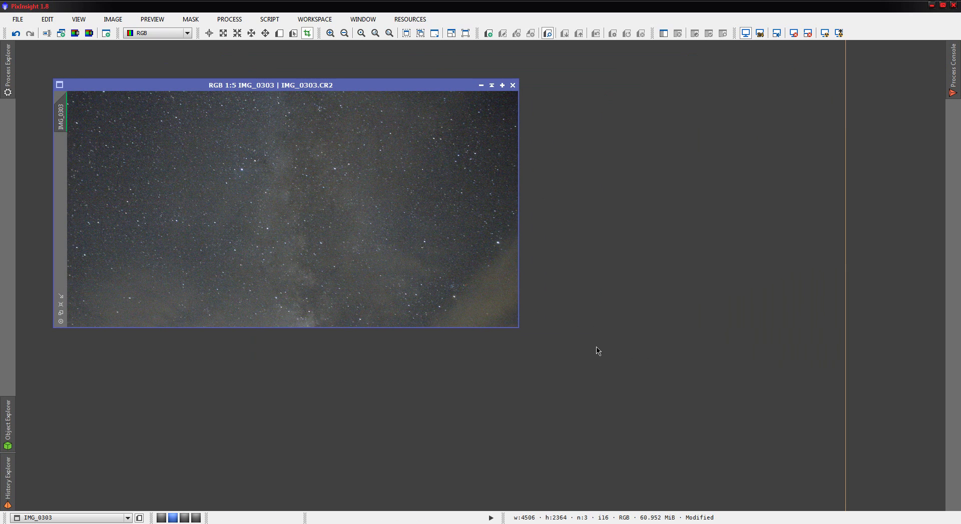
Open the ColorCalibration and ColorSaturation processes, then collapse ColorSaturation and move it out of the way
left_click(8, 62)
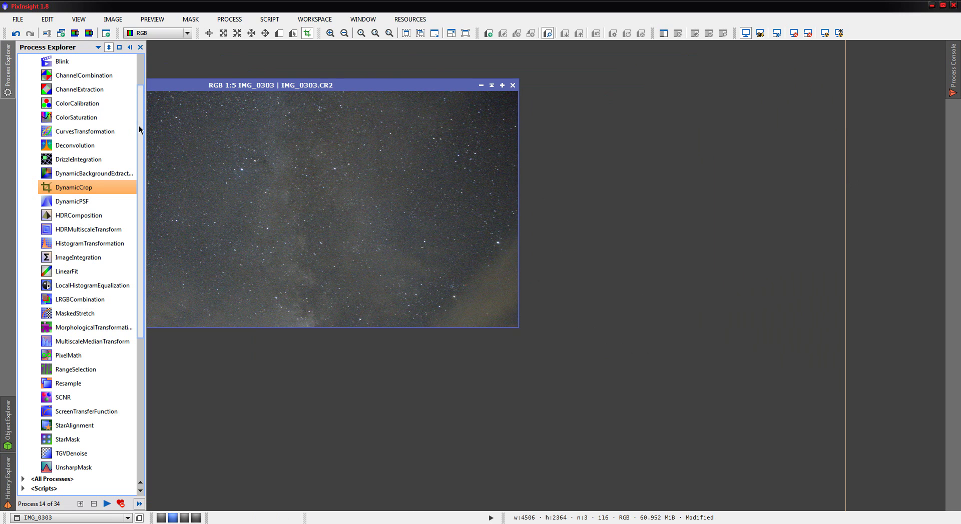
scroll(139, 131, "down", 1)
scroll(139, 131, "up", 1)
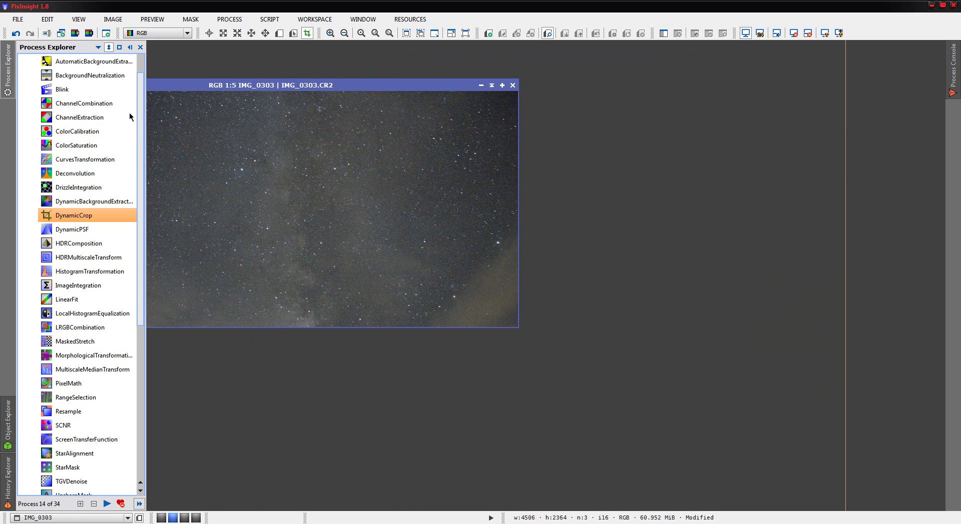
double_click(78, 132)
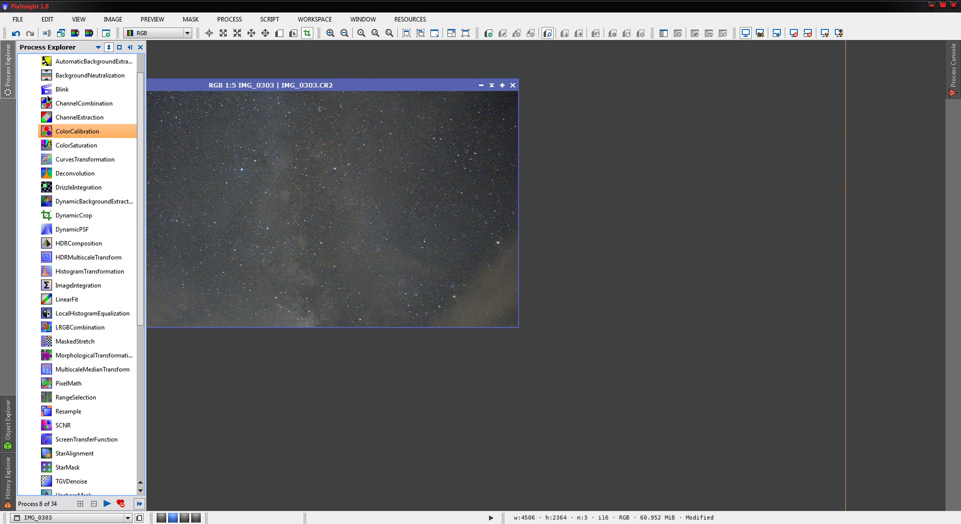
double_click(69, 145)
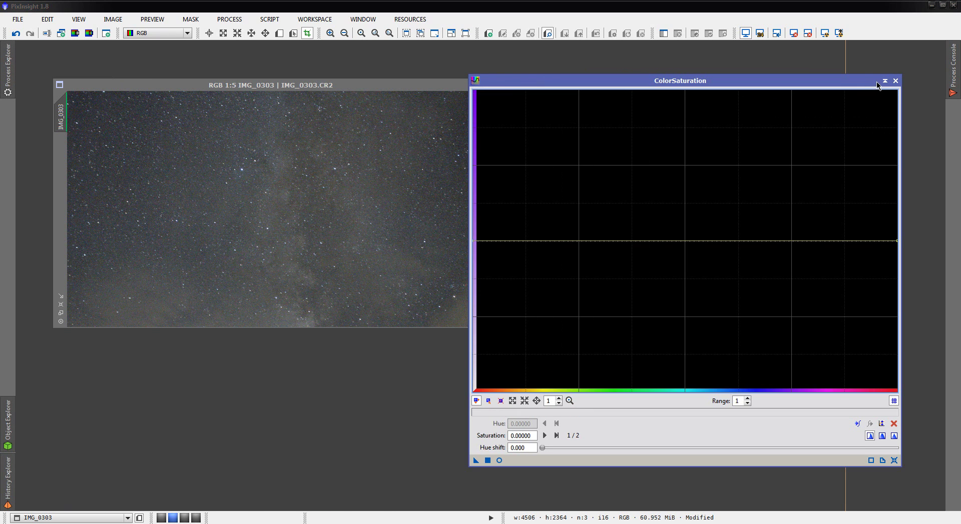
left_click(884, 81)
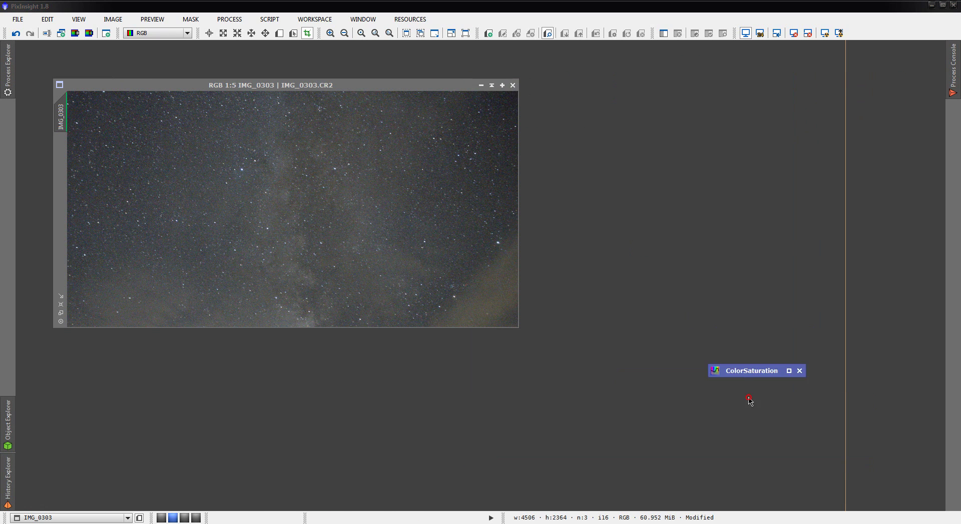
left_click_drag(749, 400, 766, 445)
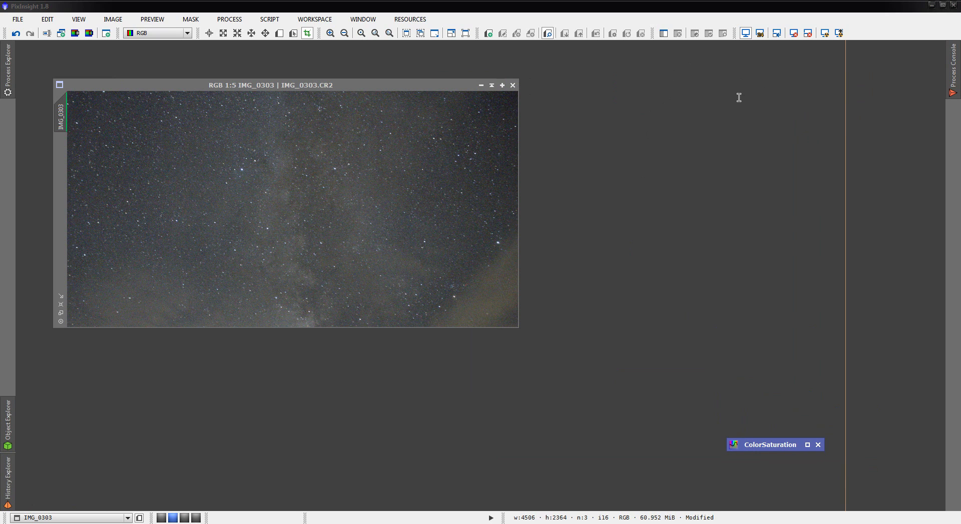
Create two previews on the image, first over the Milky Way near the centre and second over the darker sky beside it
left_click(279, 36)
left_click(358, 84)
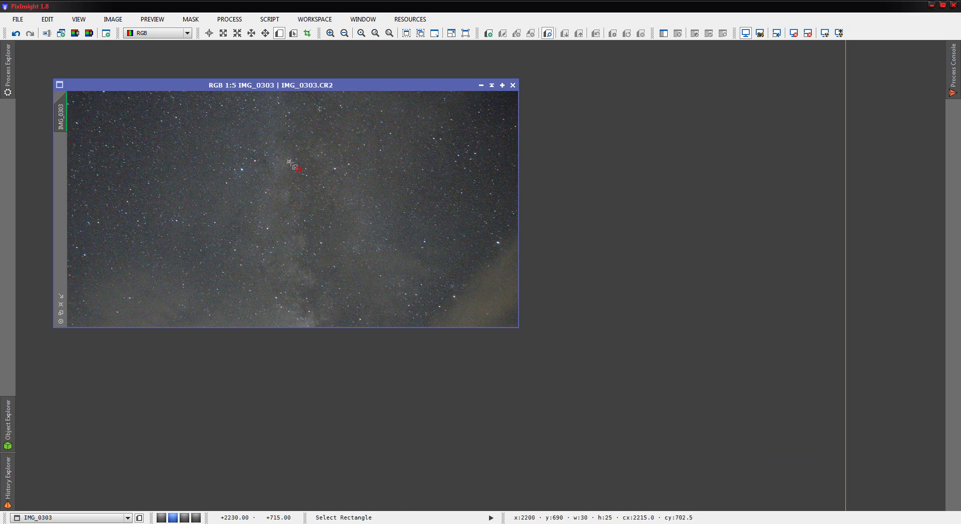
left_click_drag(298, 168, 356, 236)
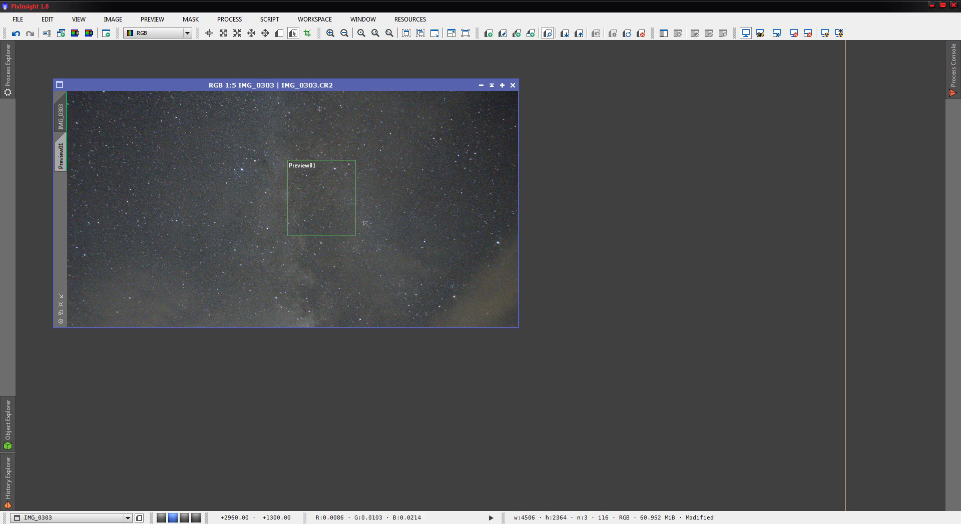
left_click(277, 34)
left_click_drag(174, 181, 123, 137)
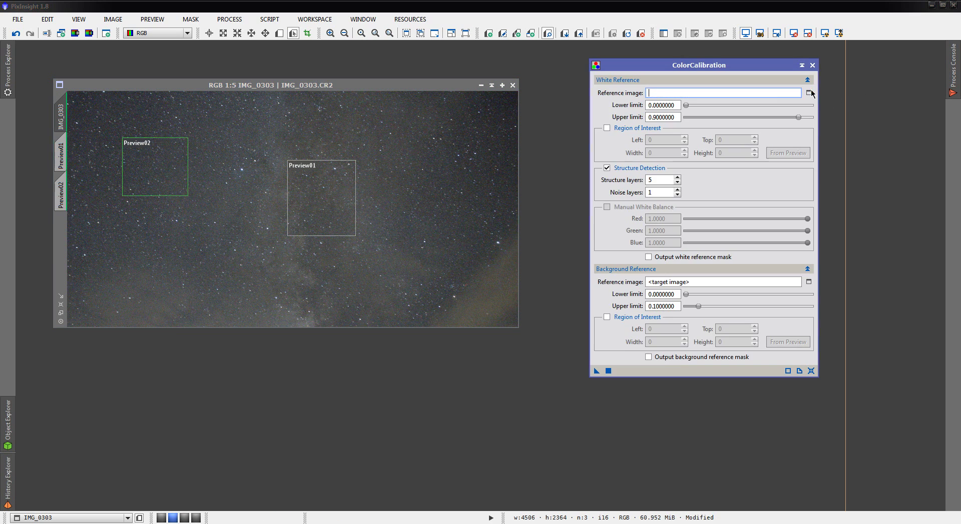
Set the ColorCalibration white reference image to IMG_0303->Preview01
left_click(808, 92)
left_click(457, 250)
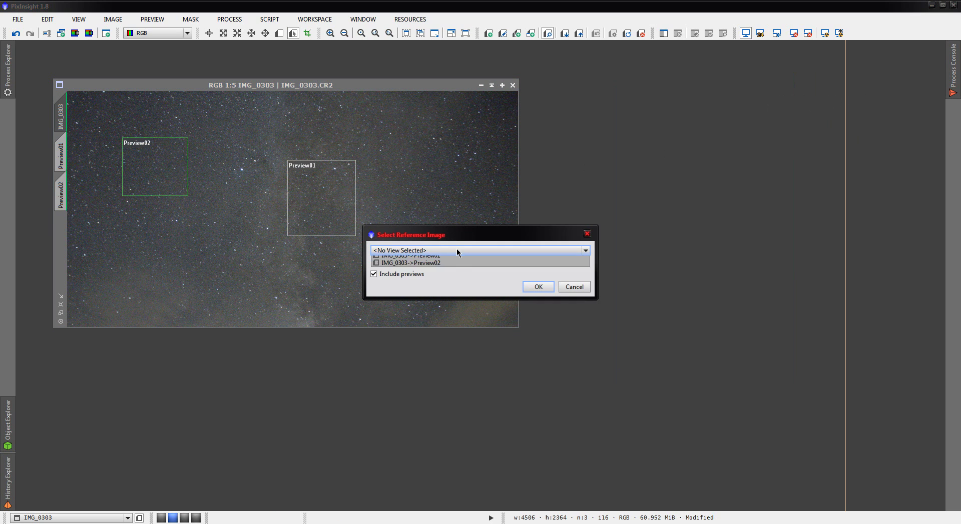
left_click(431, 276)
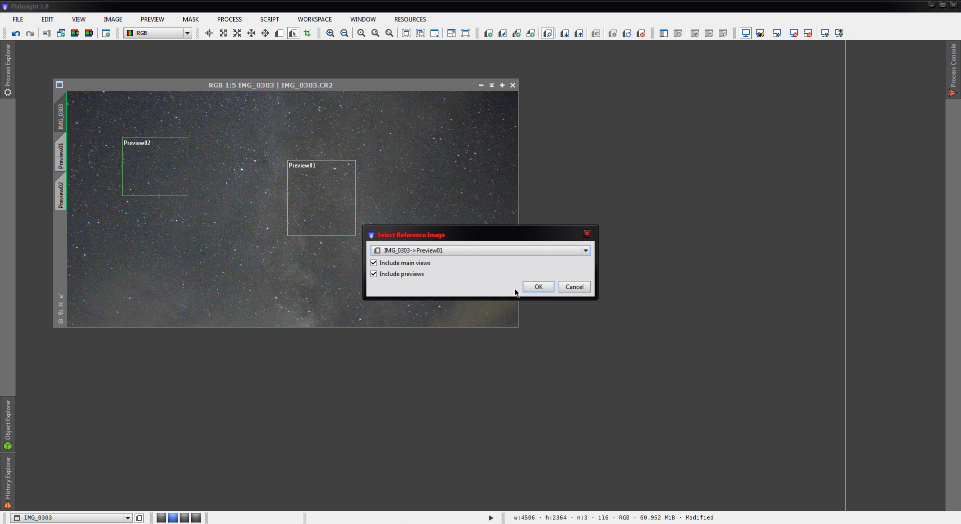
left_click(538, 287)
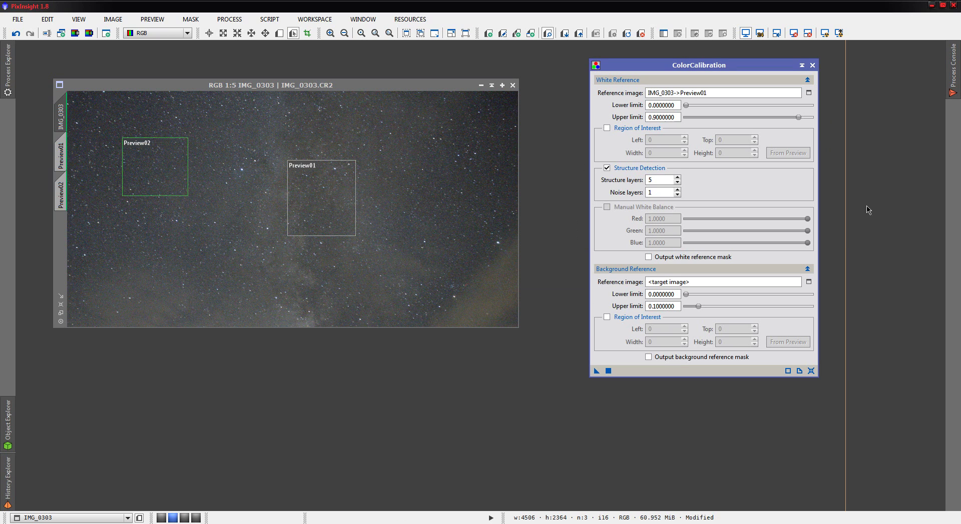
Set the ColorCalibration background reference image to IMG_0303->Preview02
left_click(808, 282)
left_click(510, 250)
left_click(449, 284)
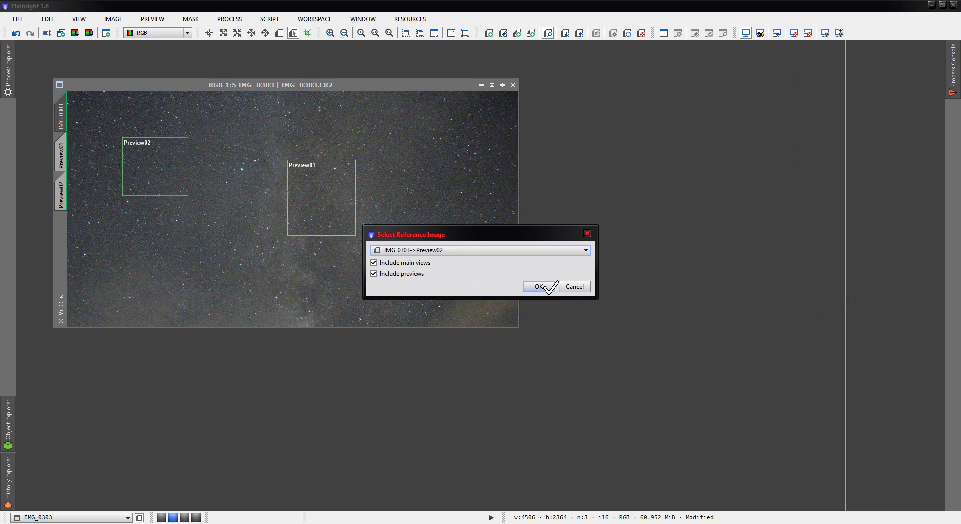
left_click(539, 285)
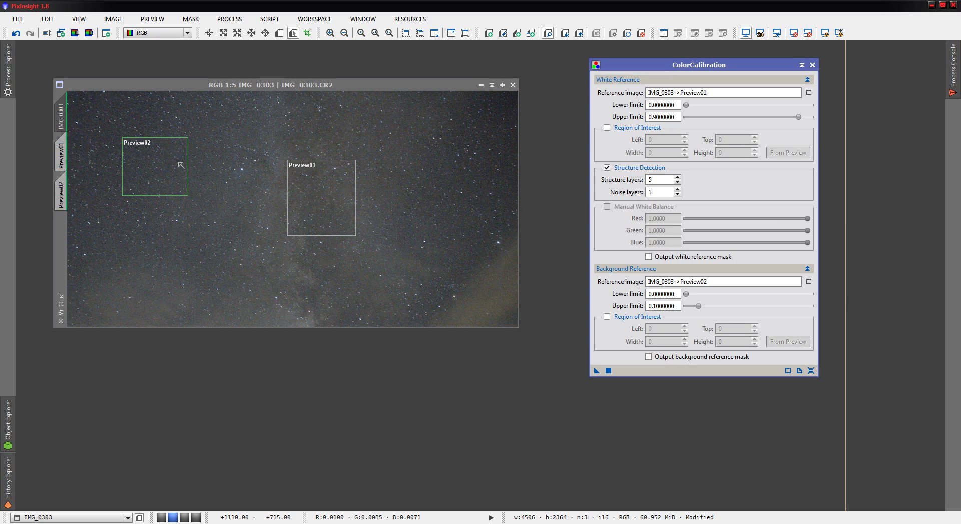
Disable structure detection and apply the color calibration to the main IMG_0303 image
left_click(607, 168)
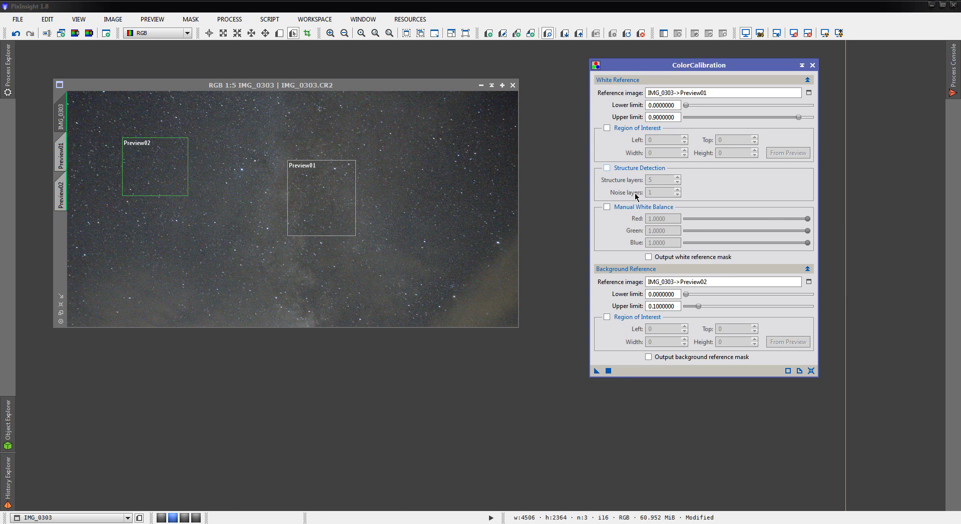
left_click_drag(596, 371, 423, 231)
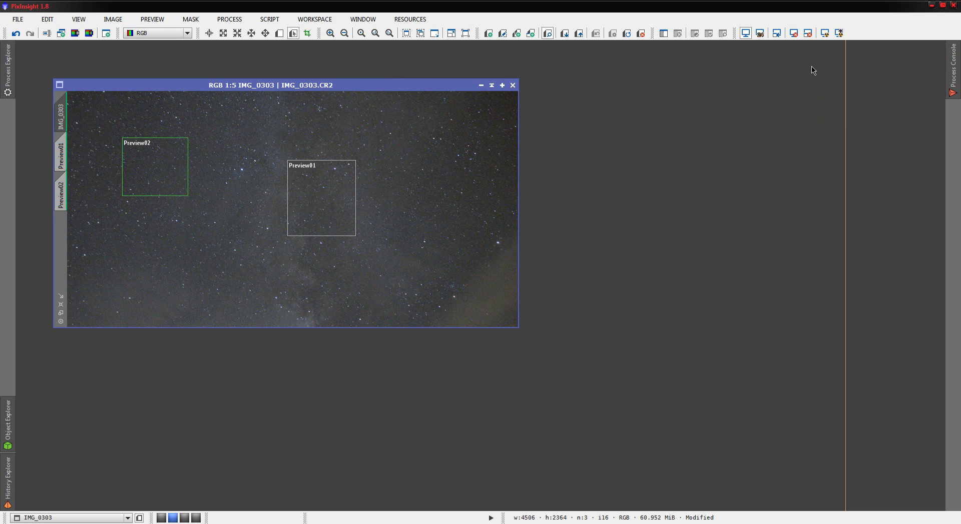
Move the IMG_0303 window against the workspace edge to make room for process dialogs
key("ctrl+F12")
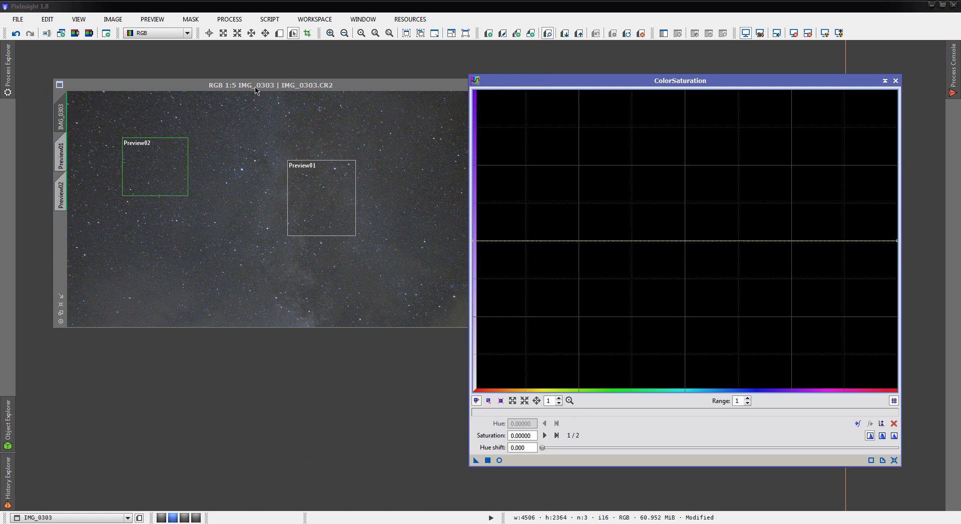
left_click_drag(255, 89, 212, 86)
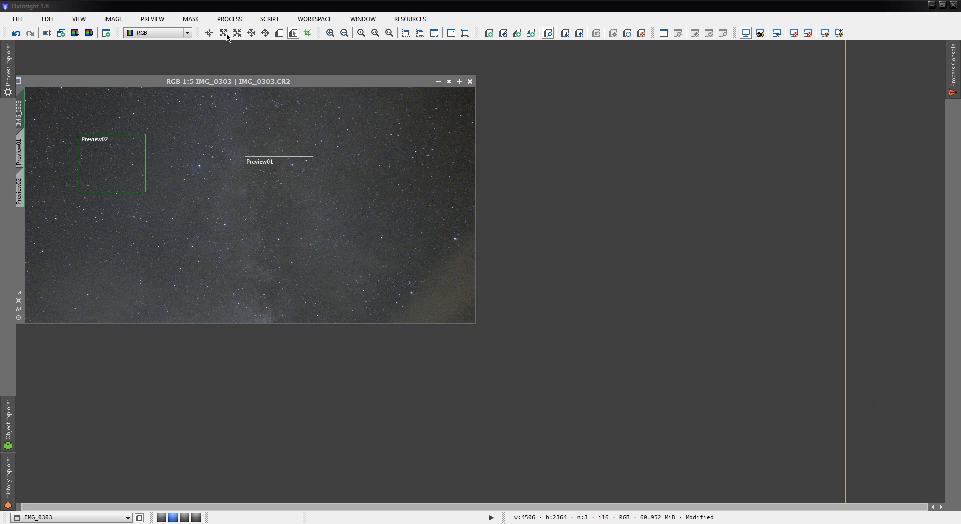
left_click_drag(82, 79, 87, 78)
Open AutomaticBackgroundExtractor beside the image and set its target image correction to Subtraction
left_click(11, 64)
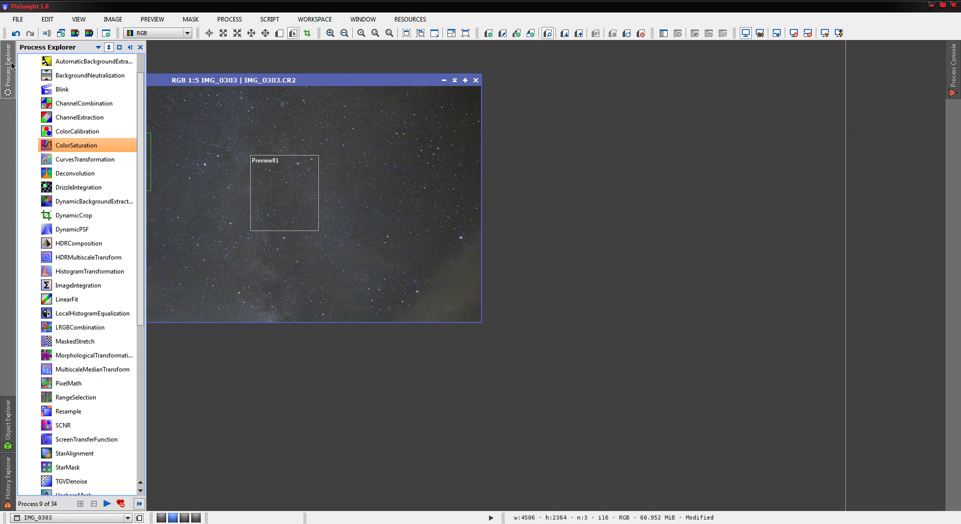
scroll(142, 91, "up", 3)
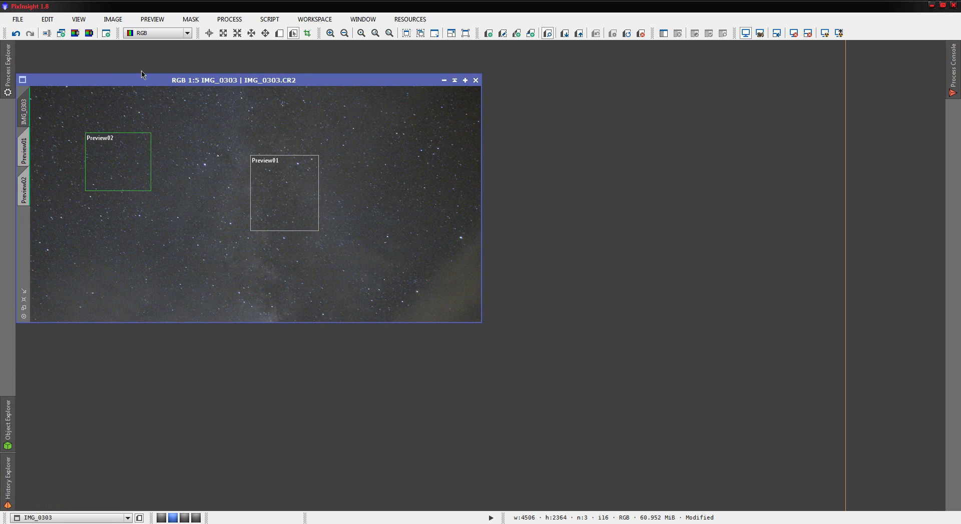
left_click(10, 57)
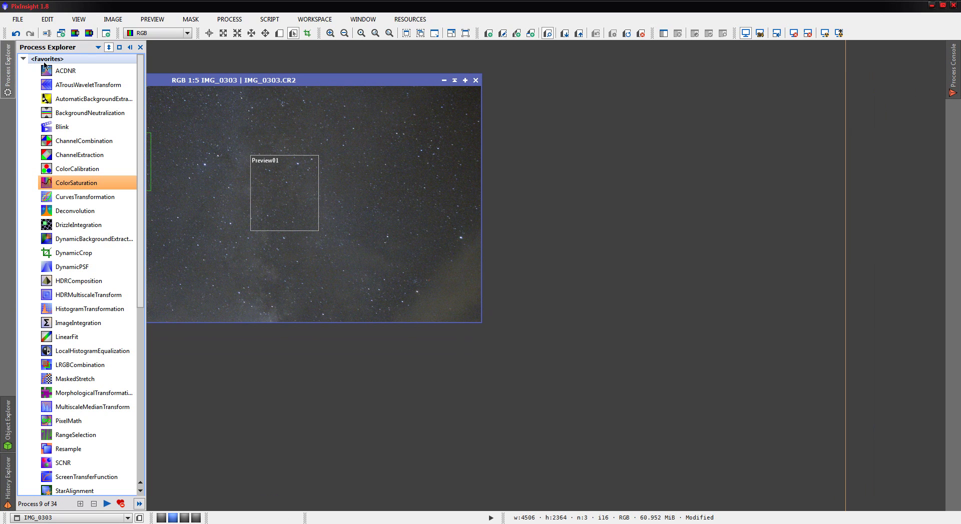
double_click(84, 99)
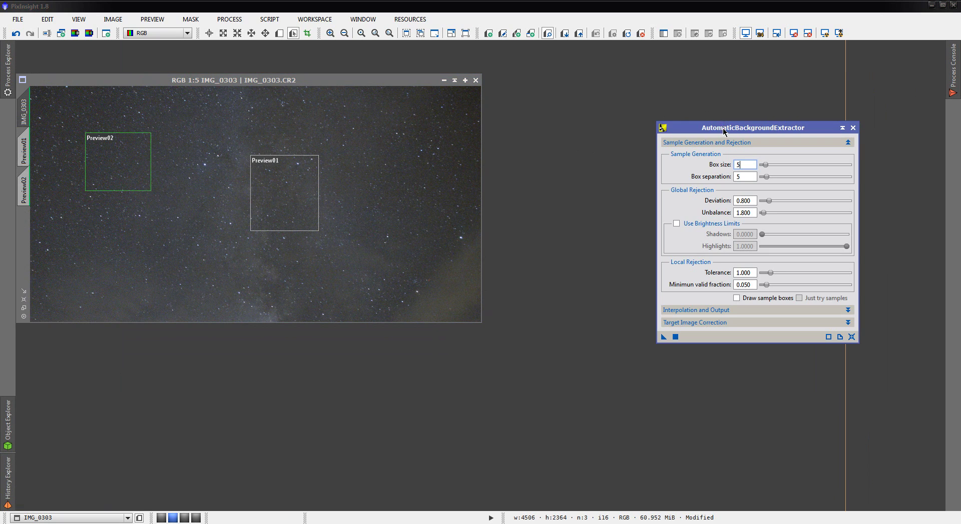
left_click_drag(724, 127, 688, 102)
left_click(669, 299)
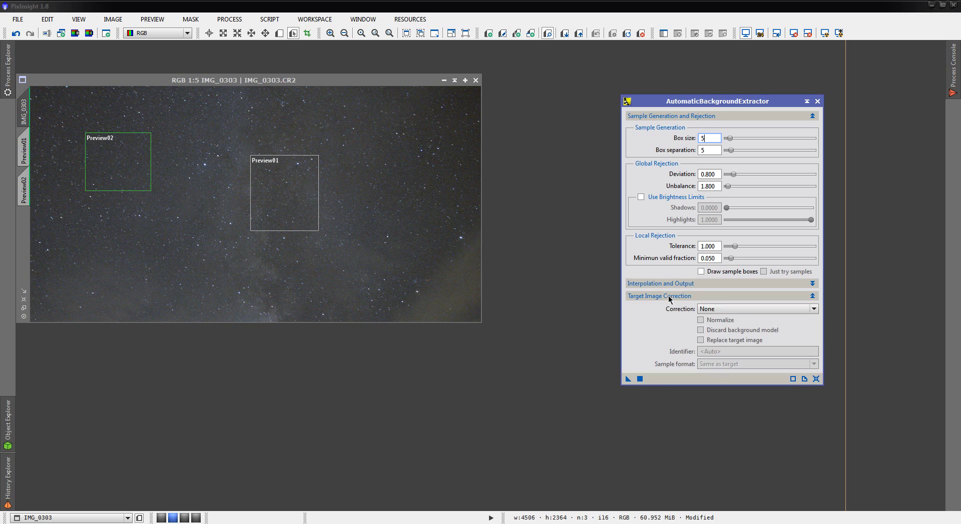
left_click(728, 310)
left_click(728, 325)
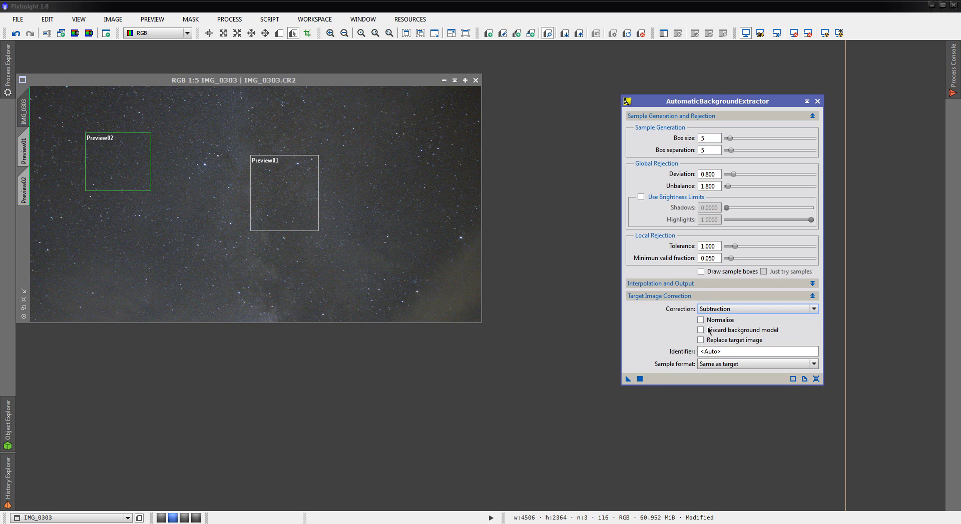
Enable Normalize, Discard background model and Replace target image, and apply the background extraction to IMG_0303
left_click(720, 321)
left_click(722, 331)
left_click(726, 341)
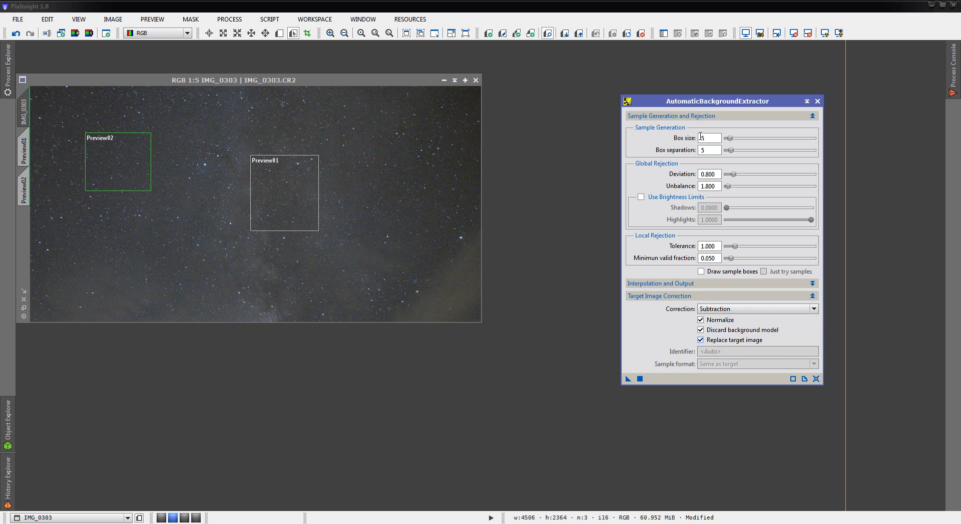
left_click_drag(686, 102, 657, 78)
left_click_drag(599, 354, 414, 221)
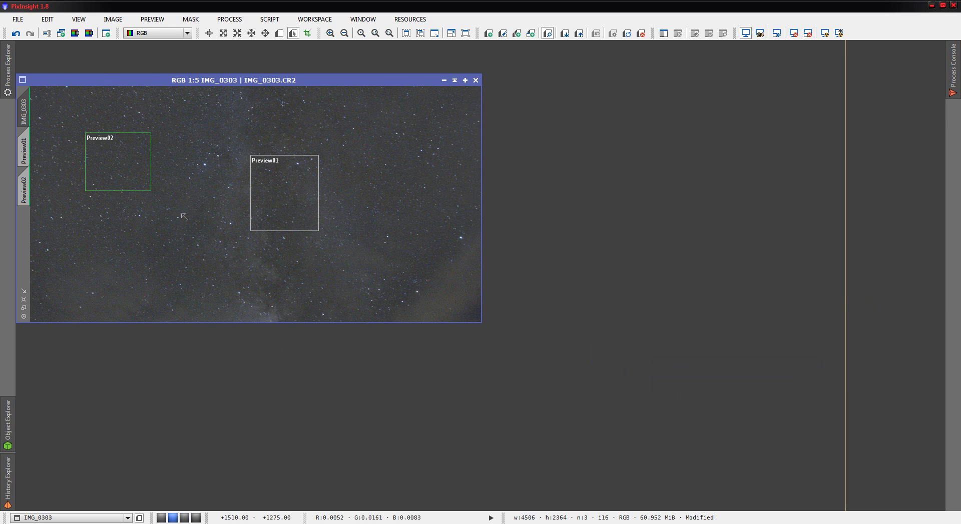
Compare IMG_0303 with and without the background extraction, leave the extraction undone and close AutomaticBackgroundExtractor
left_click(16, 36)
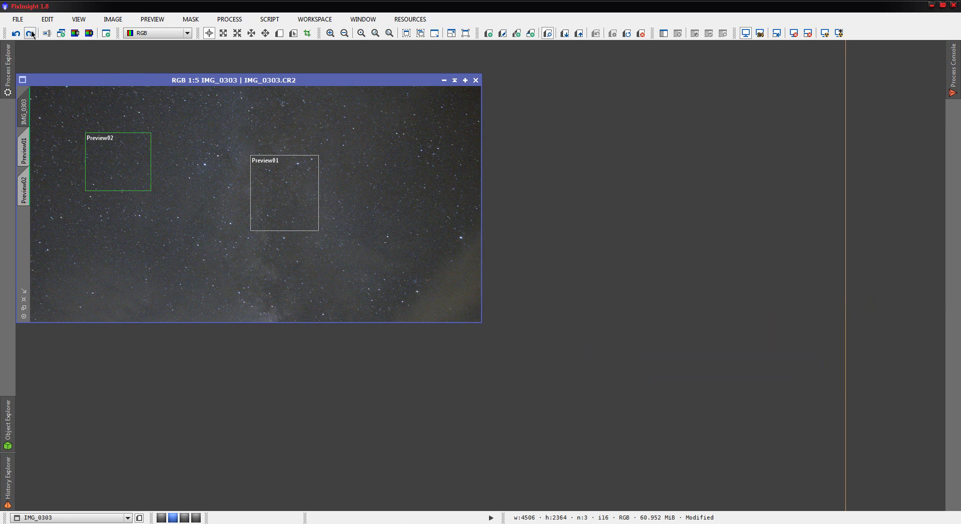
left_click(31, 34)
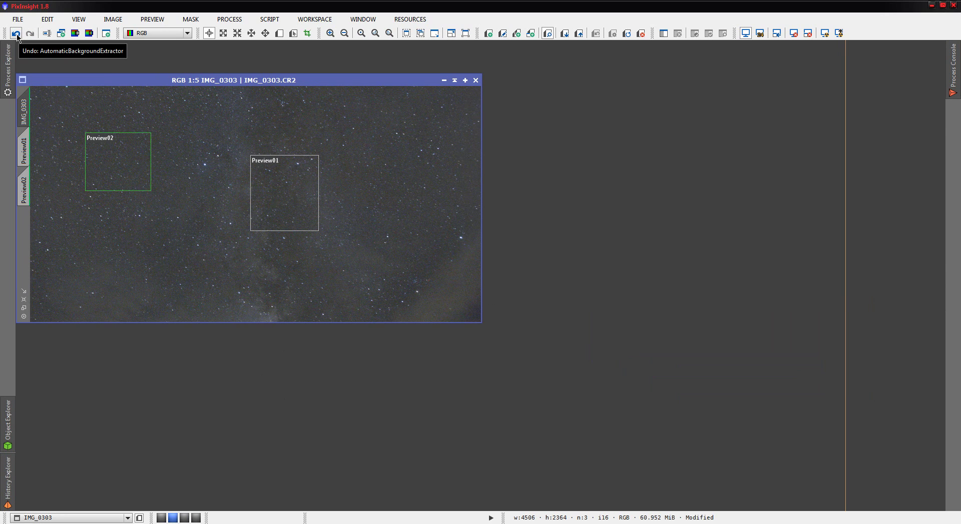
left_click(17, 34)
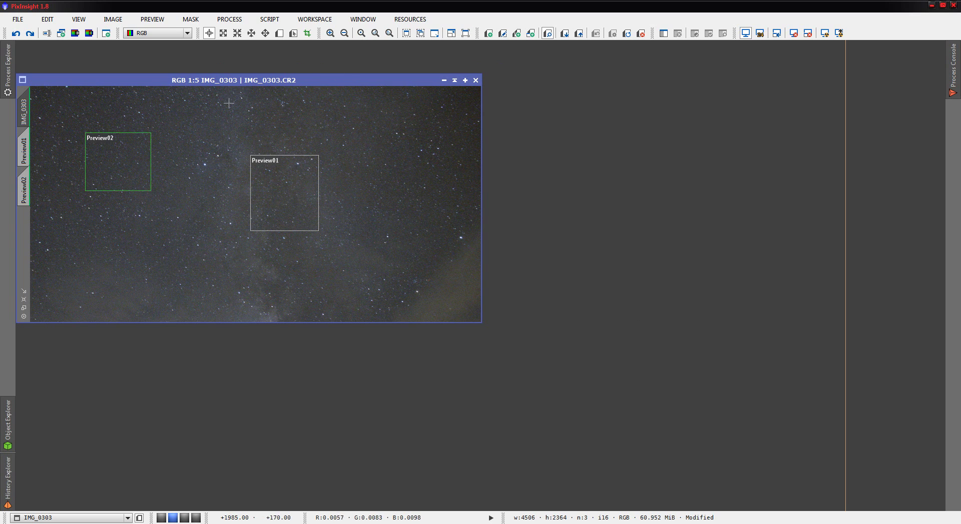
left_click(790, 80)
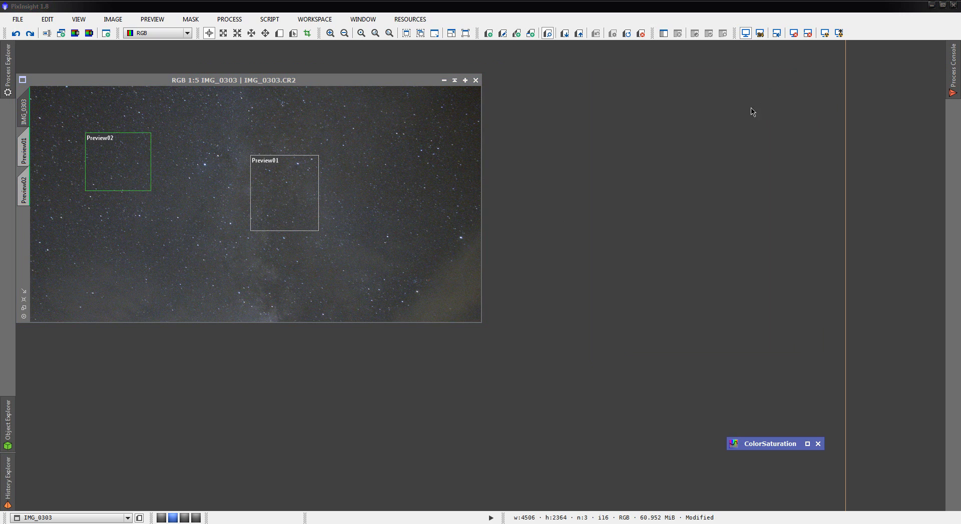
left_click(7, 60)
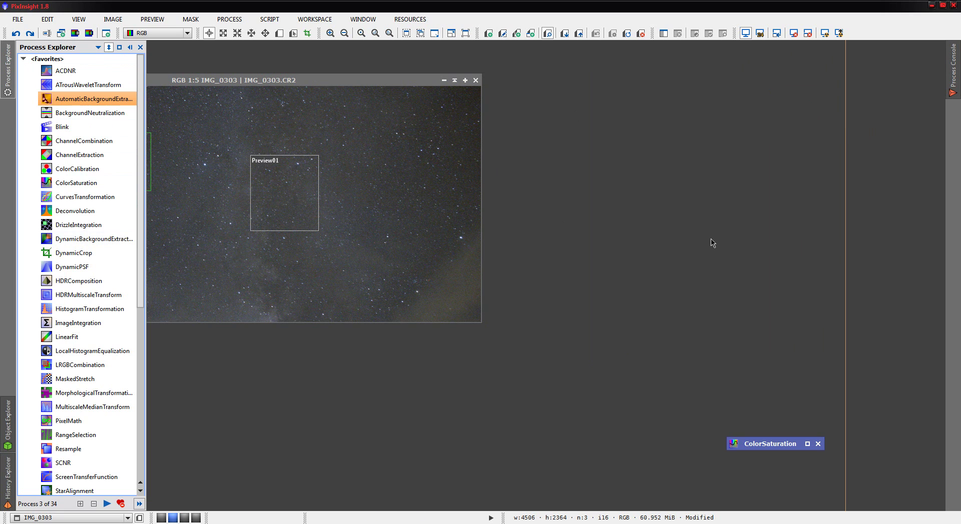
left_click_drag(393, 84, 405, 71)
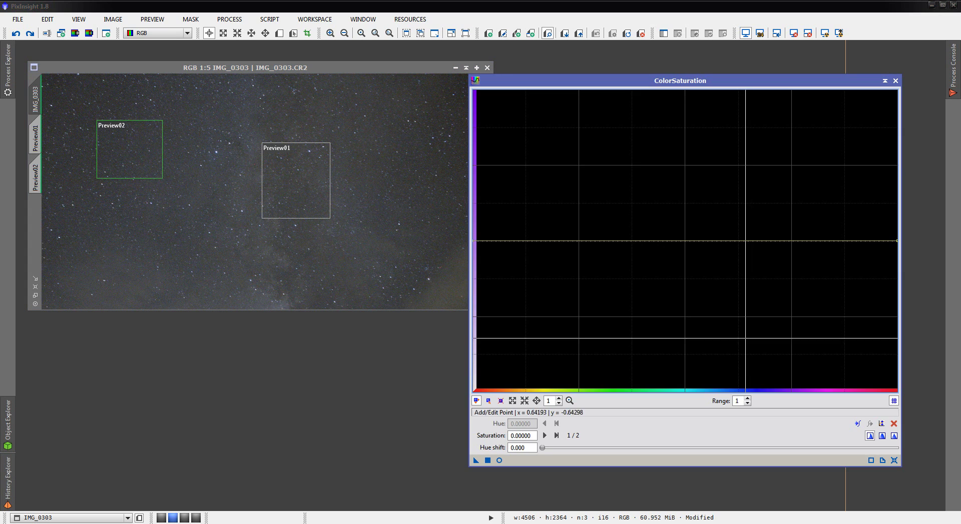
left_click_drag(703, 85, 737, 59)
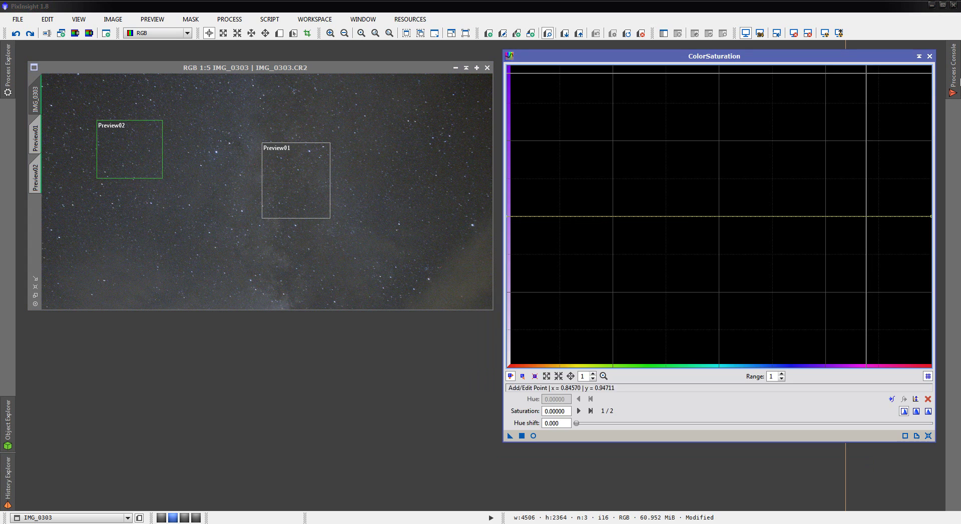
left_click(930, 55)
Open CurvesTransformation beside the image and switch it to the saturation (S) curve
left_click(6, 73)
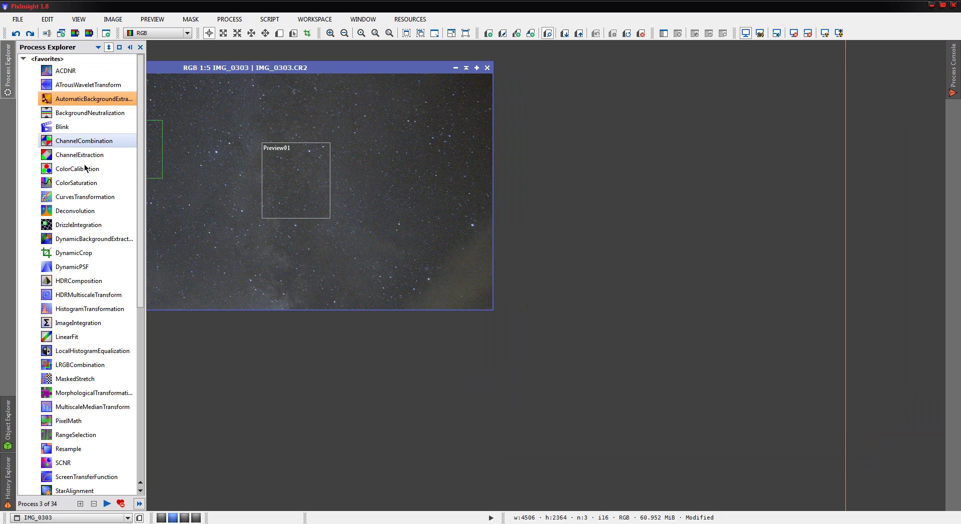
double_click(84, 197)
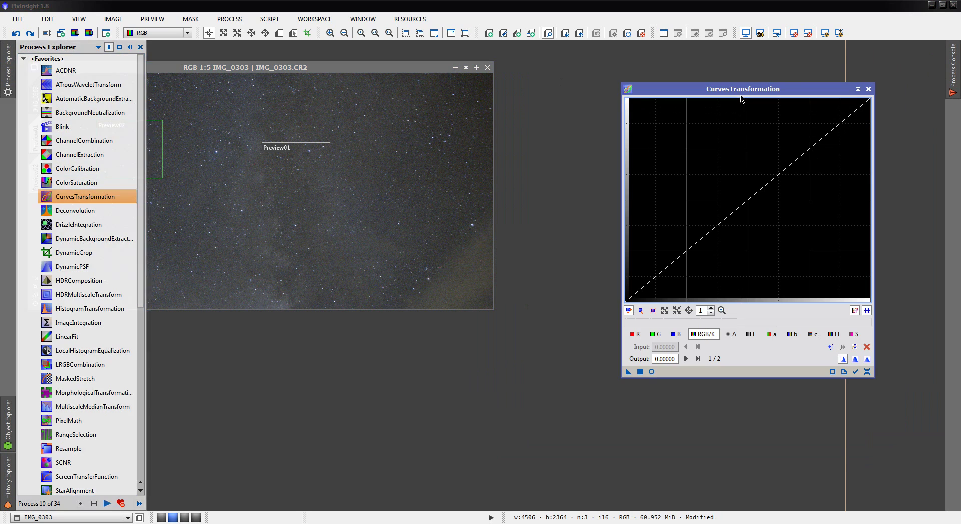
left_click(652, 86)
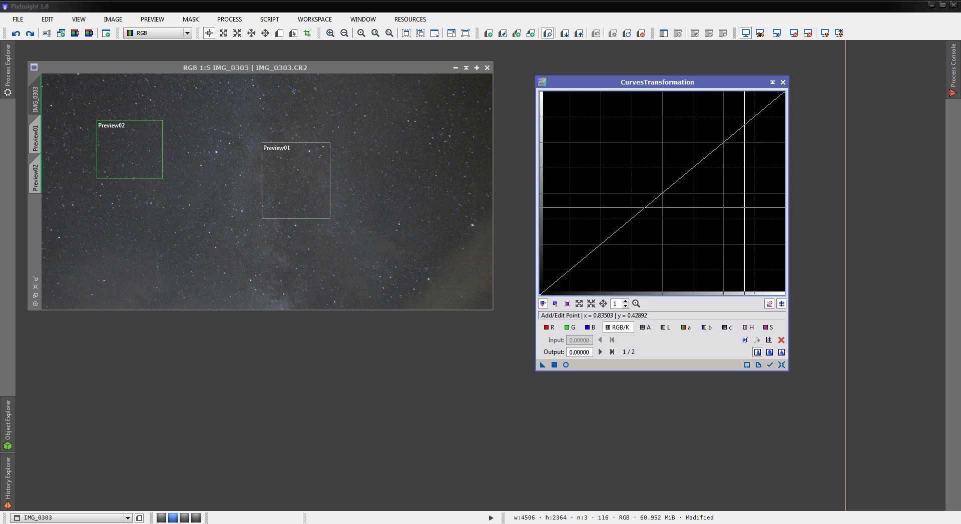
left_click_drag(598, 82, 603, 86)
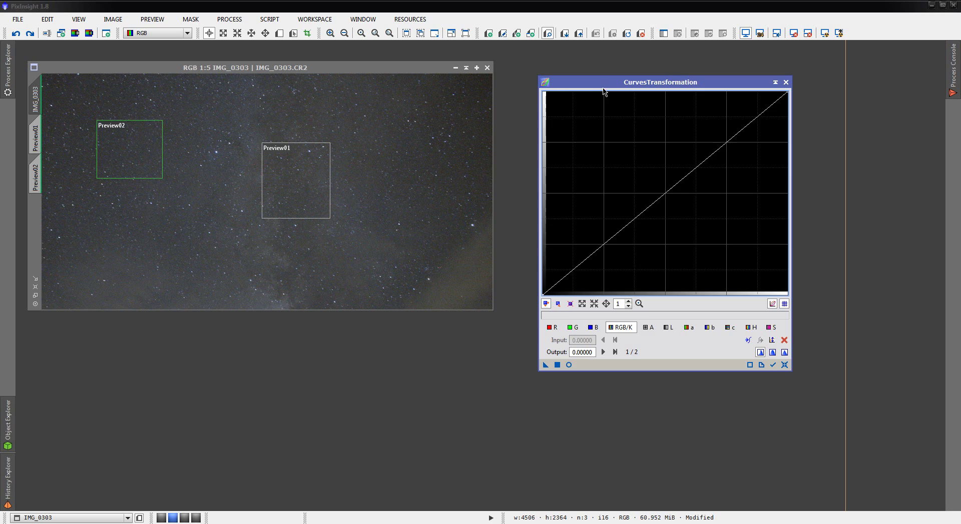
left_click(774, 329)
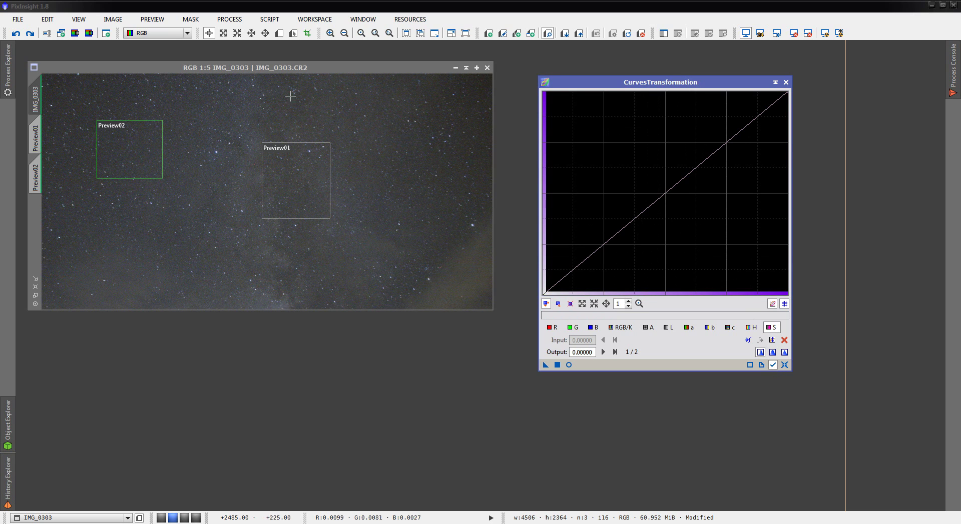
Open the real-time preview for CurvesTransformation and enlarge its window to fill the free workspace height
left_click(785, 82)
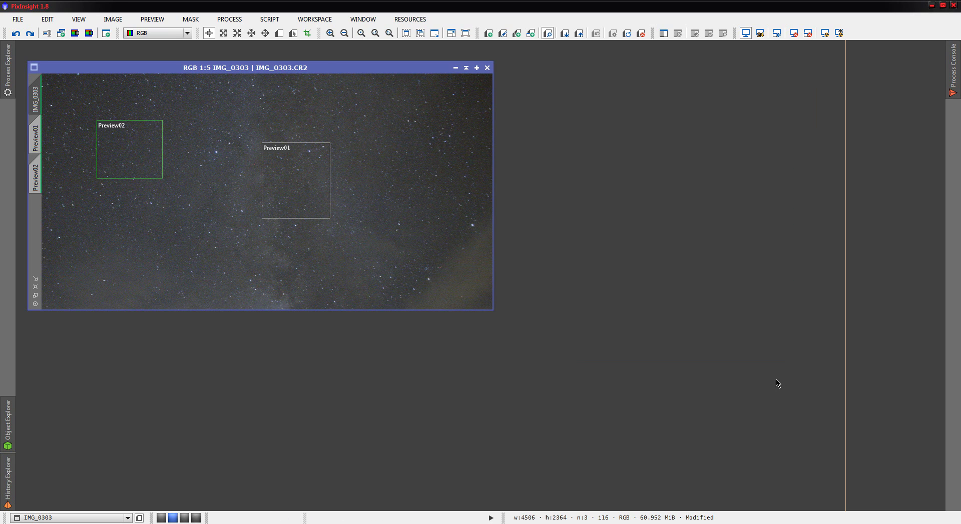
left_click(569, 366)
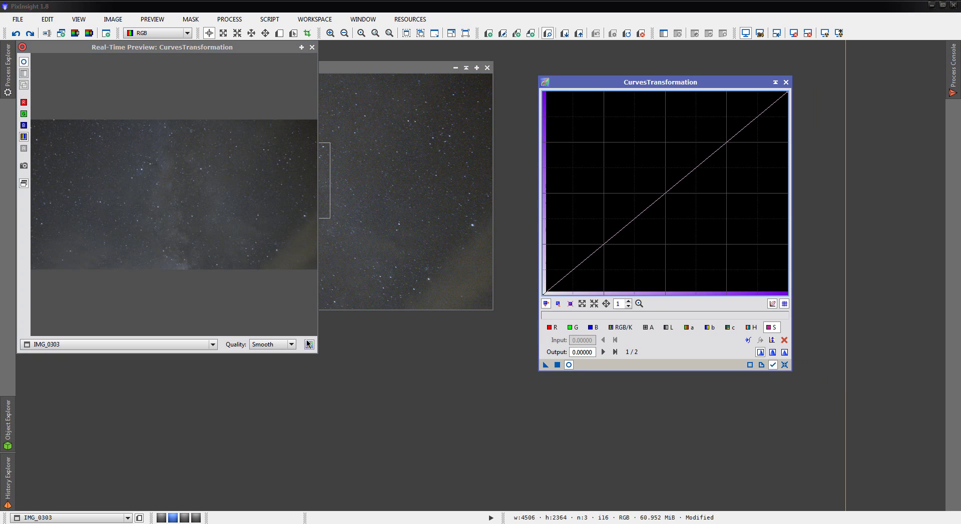
left_click(316, 353)
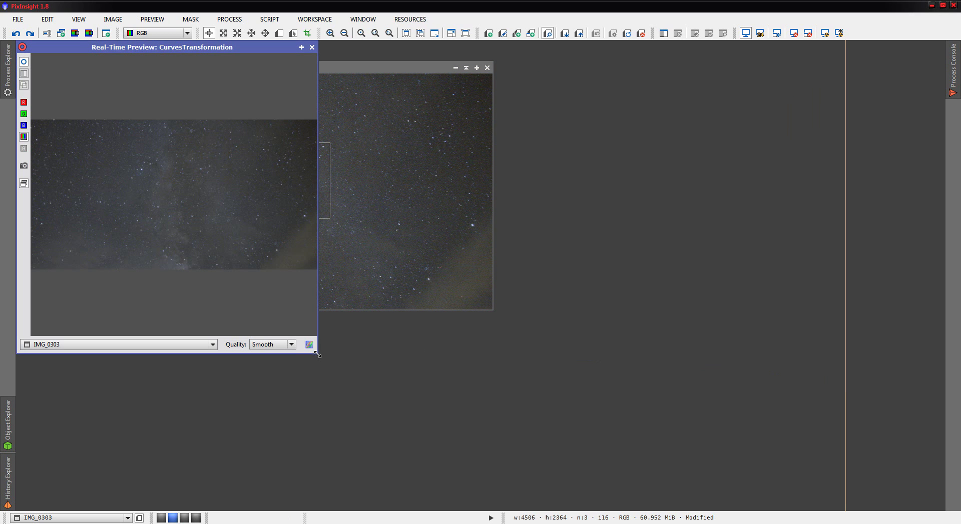
left_click_drag(318, 354, 530, 510)
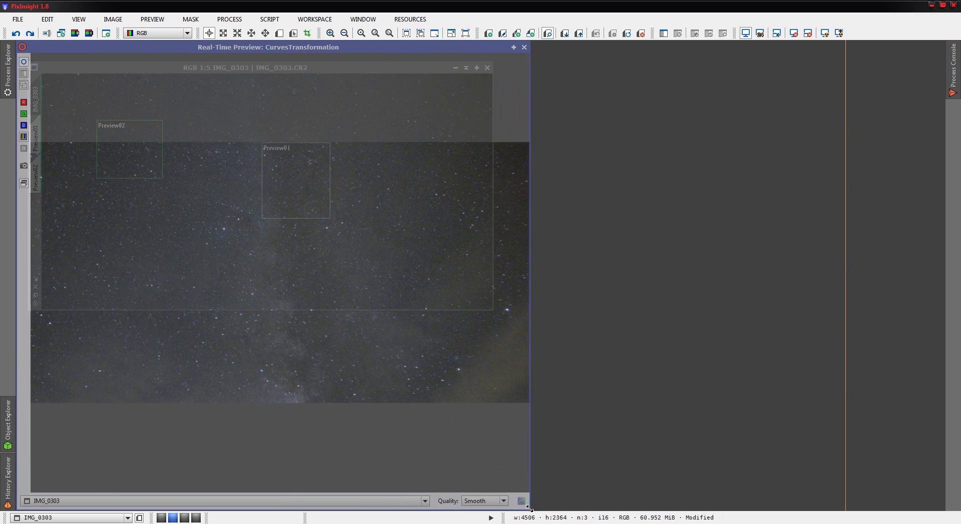
left_click(478, 409)
left_click(789, 456)
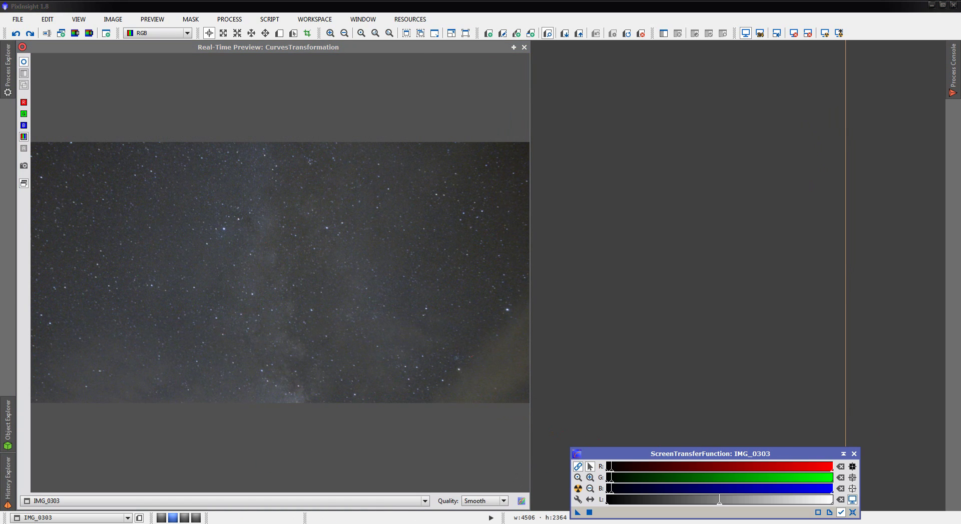
Raise the saturation curve to output about 0.713 at input 0.383, apply it to IMG_0303 and close CurvesTransformation
left_click_drag(665, 193, 638, 149)
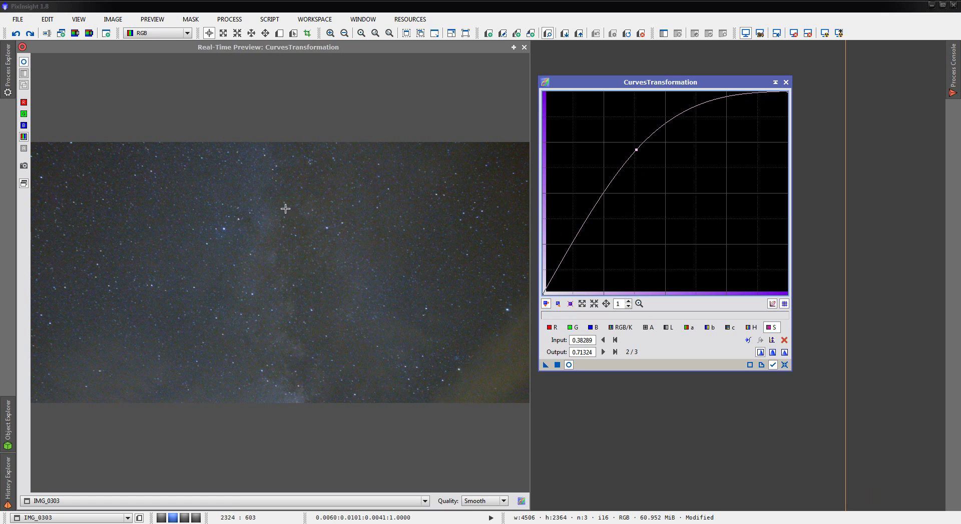
left_click(524, 47)
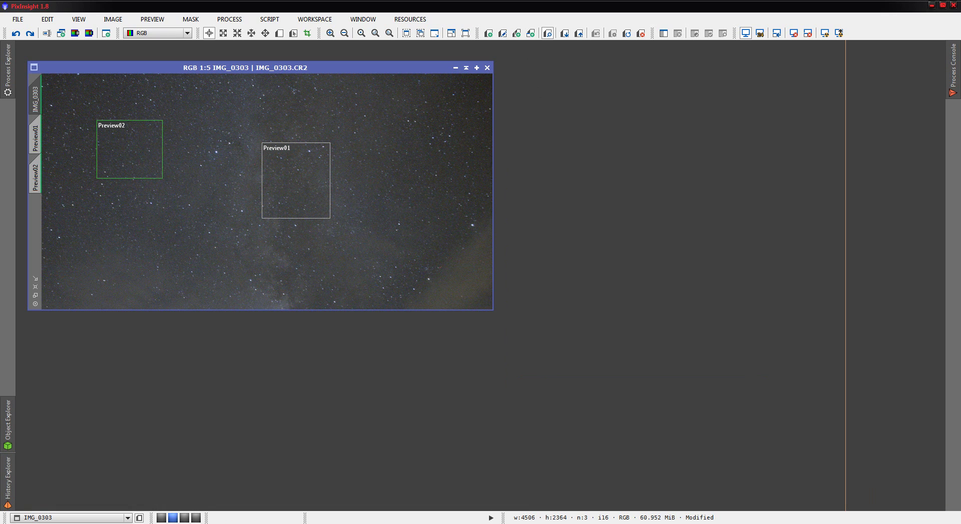
left_click_drag(544, 365, 374, 183)
left_click(786, 82)
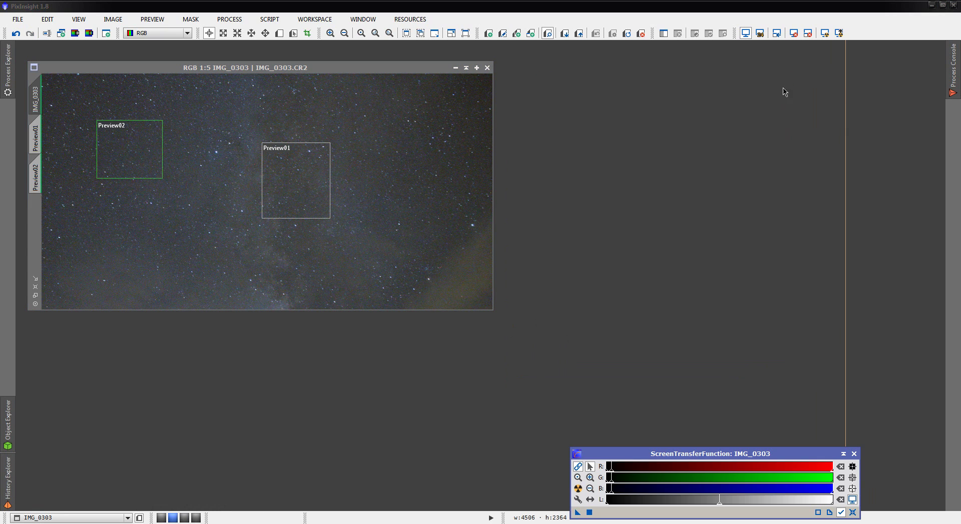
Open the UnsharpMask process from the favorites and place its window beside the image
mouse_move(4, 65)
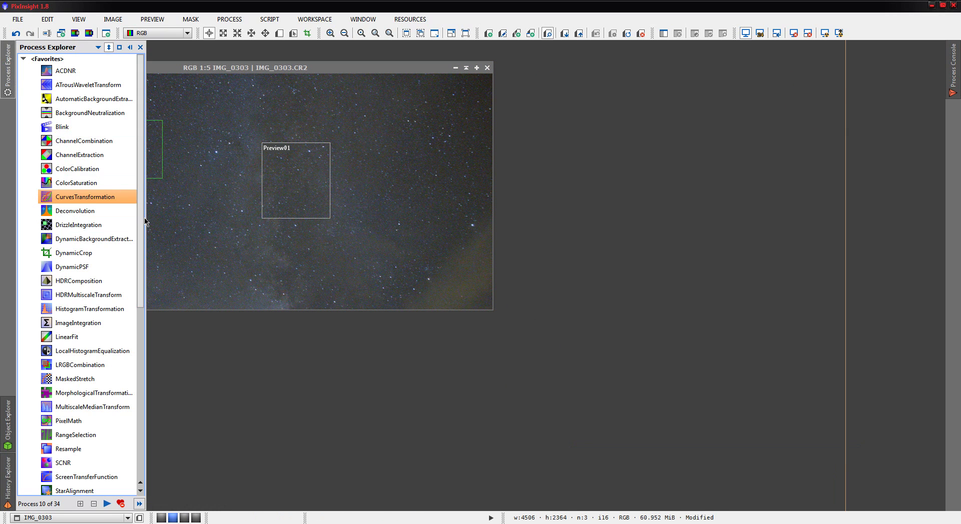
left_click_drag(139, 229, 139, 277)
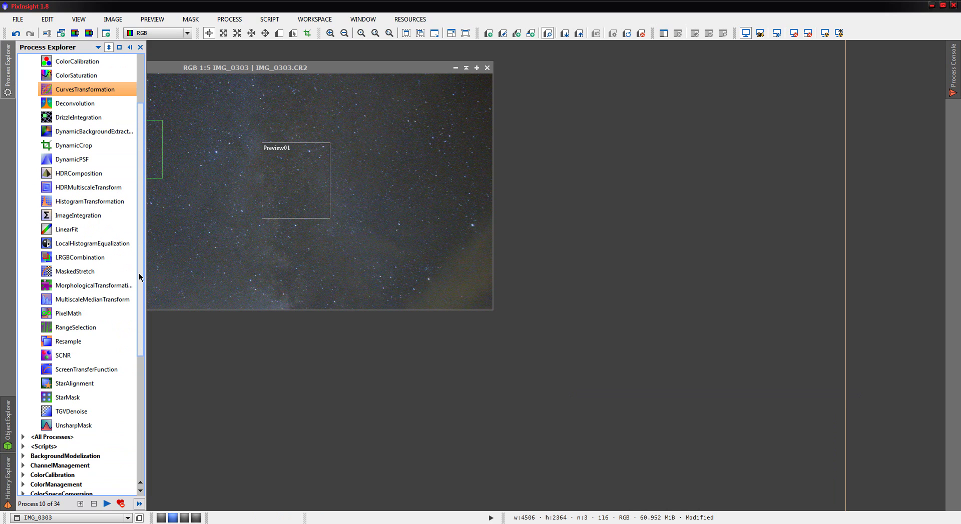
left_click_drag(140, 278, 137, 297)
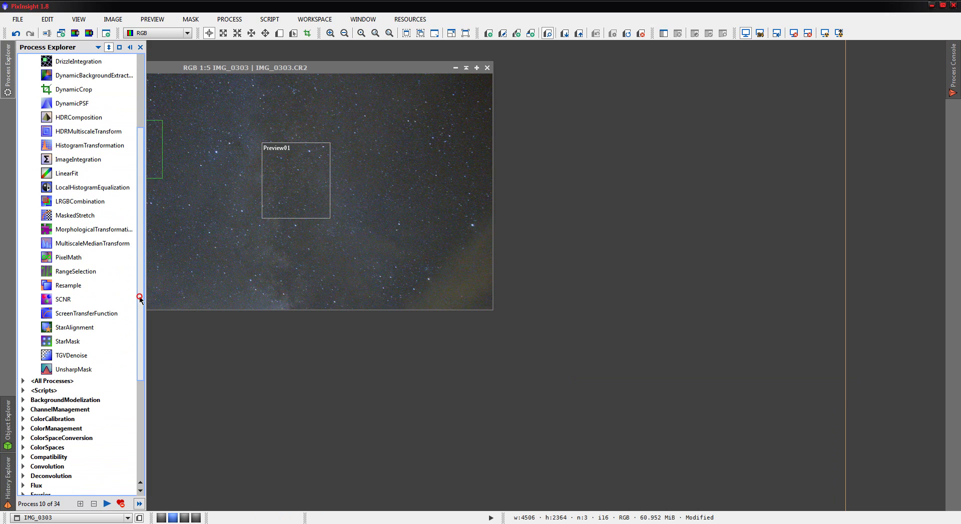
double_click(75, 370)
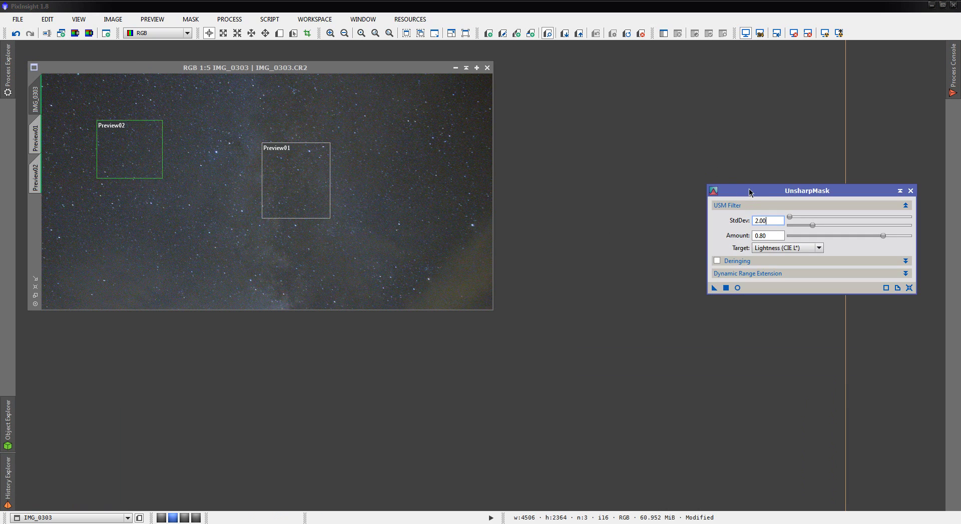
left_click(679, 66)
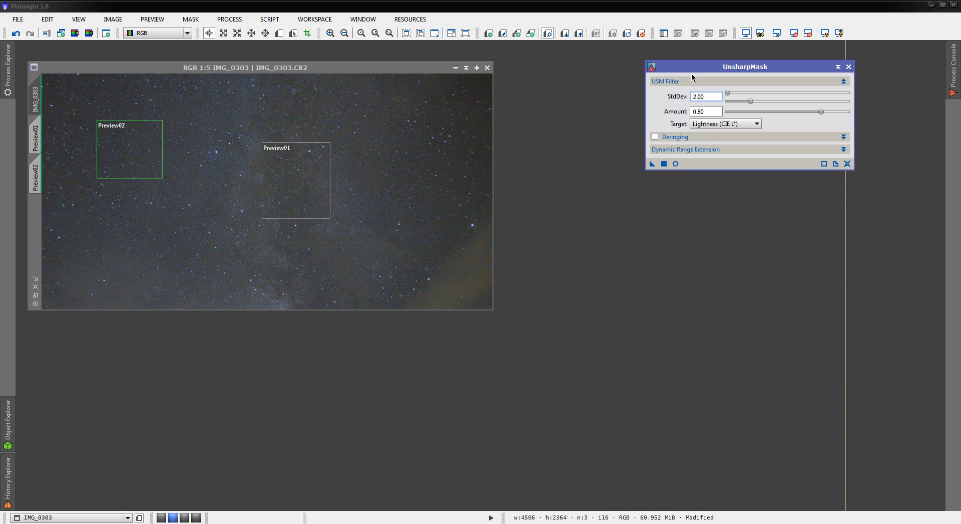
left_click_drag(695, 73, 712, 86)
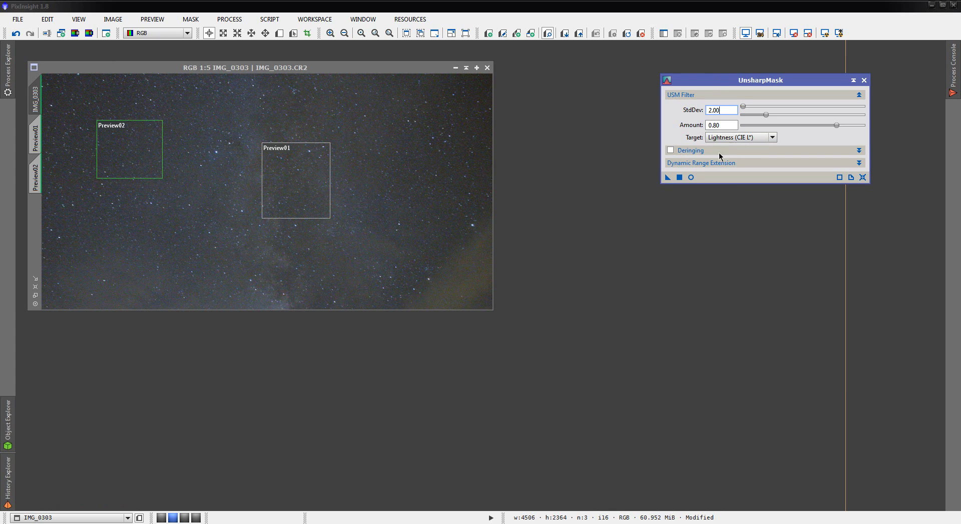
Try an unsharp mask with Amount 0.62 on IMG_0303 using the real-time preview, and undo it
left_click(691, 177)
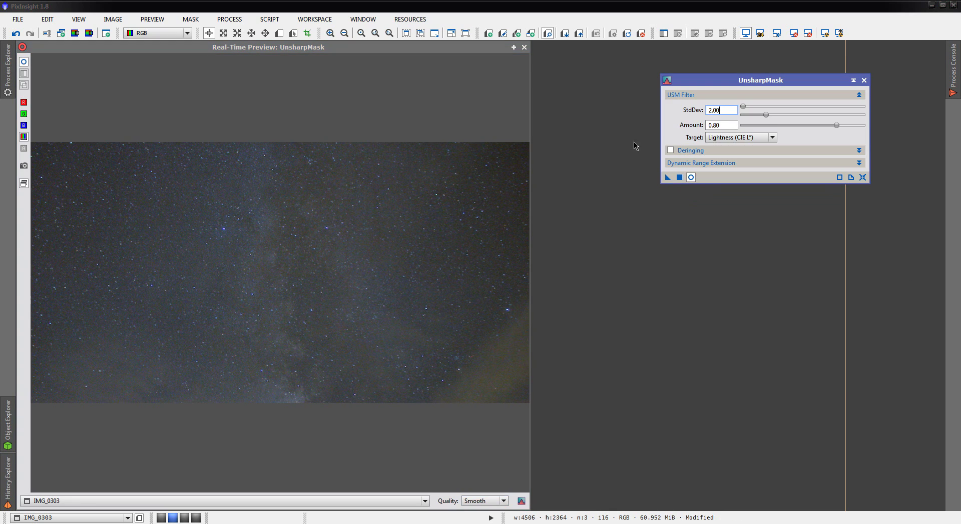
left_click_drag(740, 85, 674, 220)
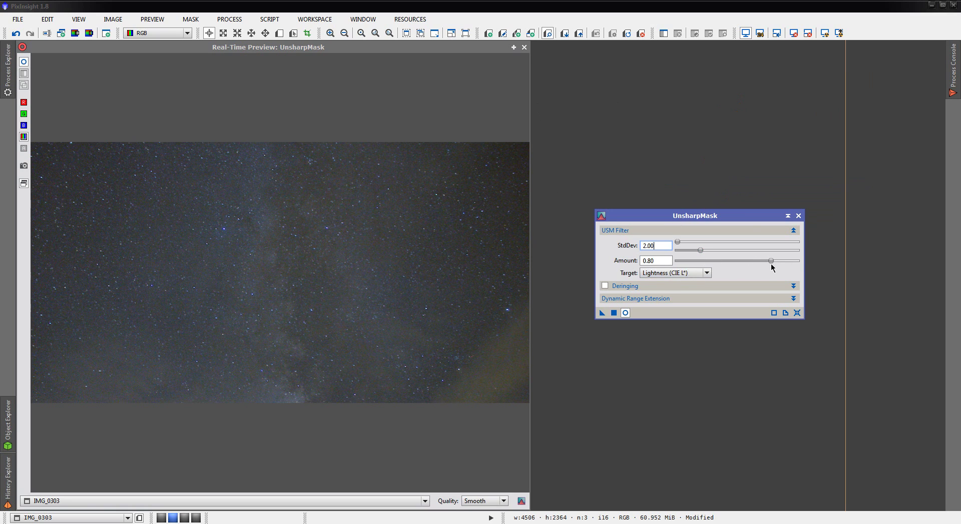
left_click_drag(772, 261, 748, 264)
left_click(529, 48)
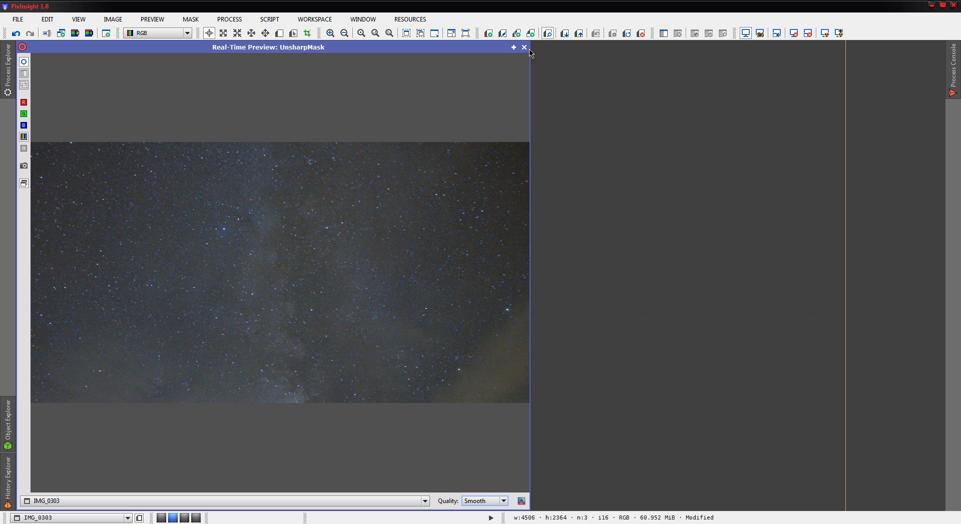
left_click(525, 48)
left_click_drag(603, 316, 319, 208)
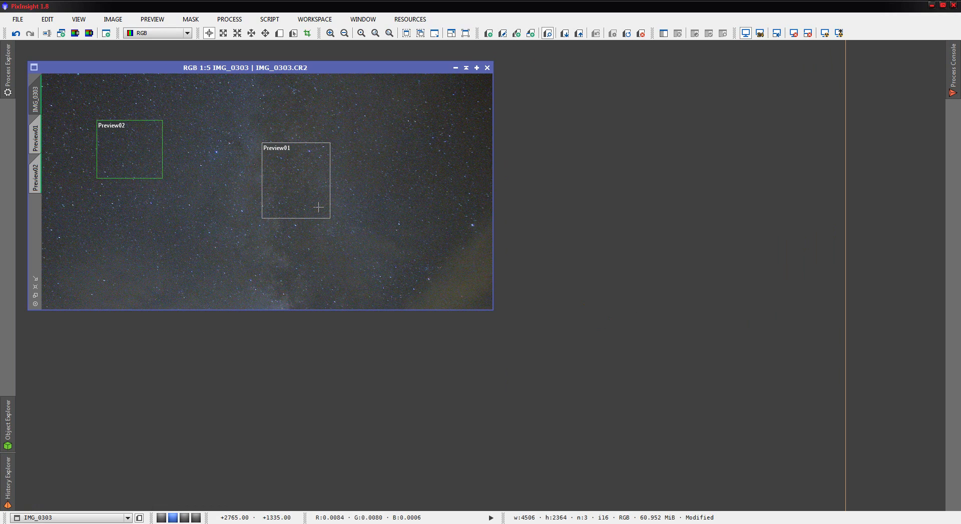
left_click(18, 33)
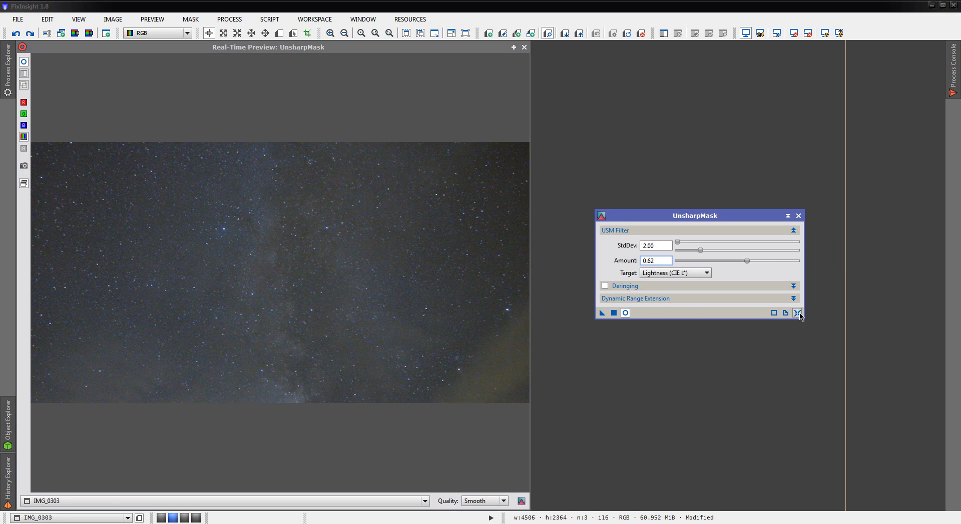
Reset the UnsharpMask parameters, set the Amount to 0.85 and close the real-time preview
left_click(797, 314)
left_click(772, 261)
left_click_drag(773, 262, 778, 262)
left_click(523, 47)
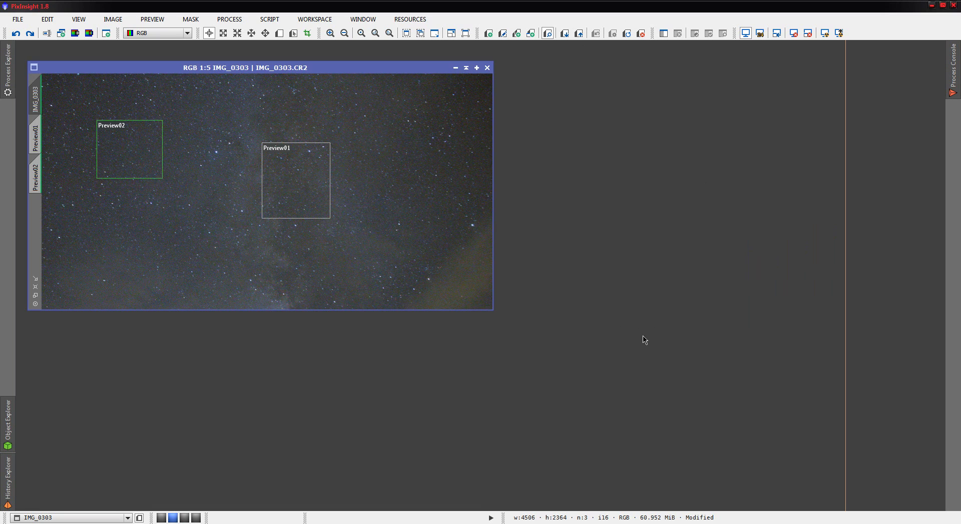
Try the unsharp mask with Amount 0.85 on IMG_0303, undo it and reopen the real-time preview
mouse_move(597, 315)
left_click_drag(598, 314, 425, 187)
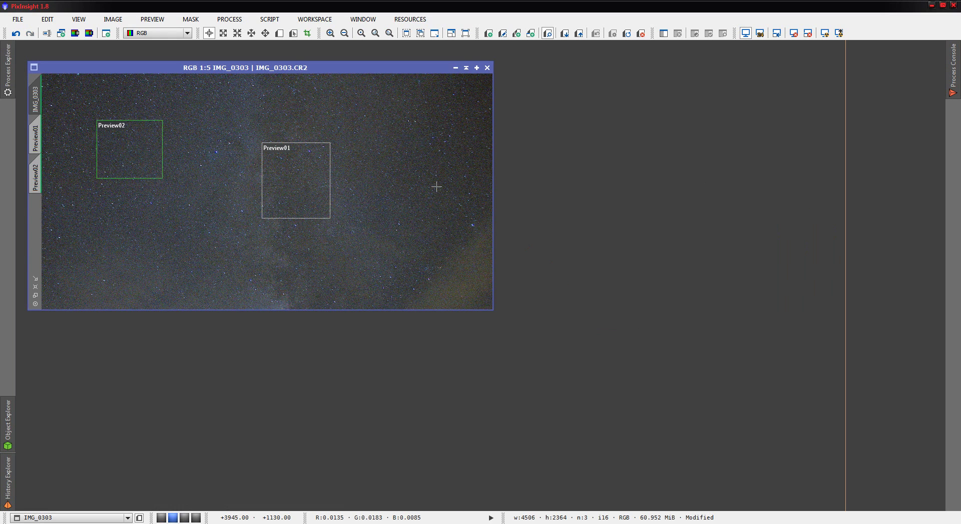
left_click(16, 33)
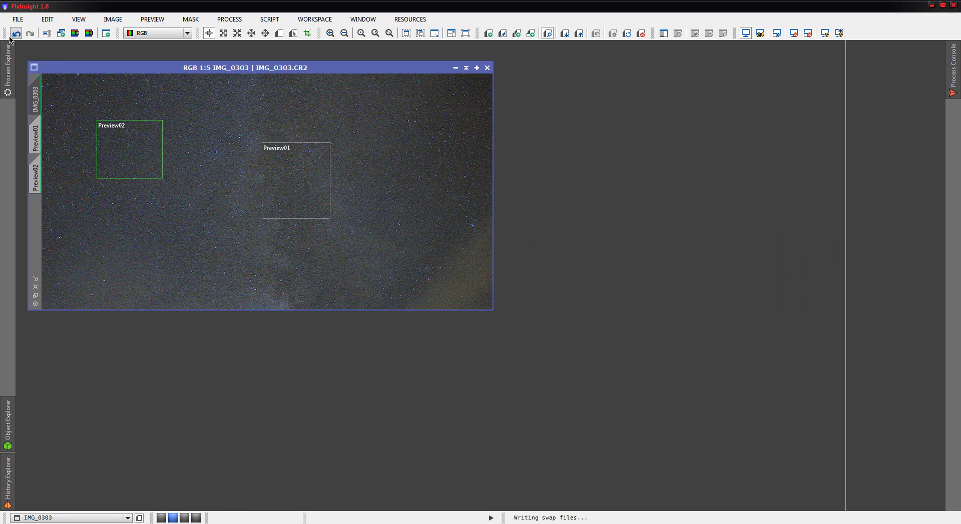
left_click(625, 313)
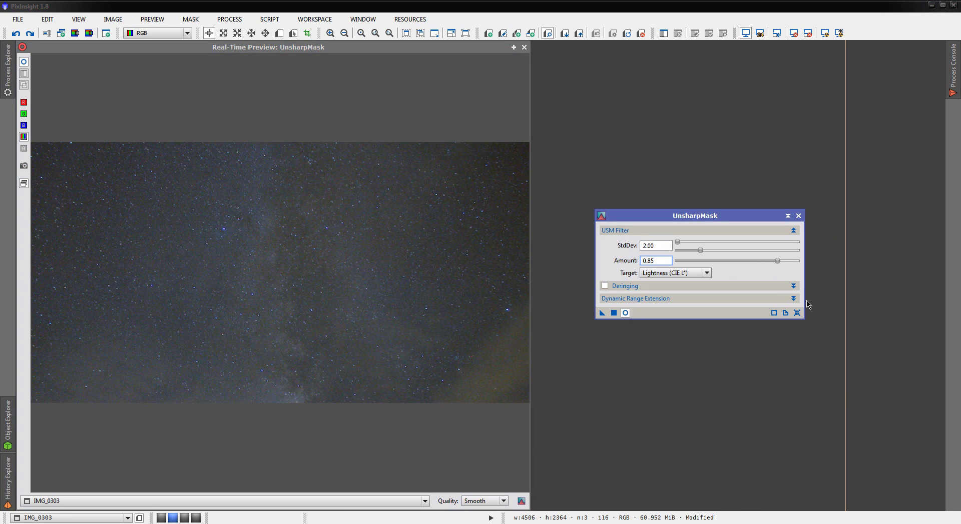
Apply the unsharp mask with Amount 0.37 to IMG_0303 and stow the collapsed process windows away from the image
left_click_drag(778, 262, 709, 259)
left_click(524, 47)
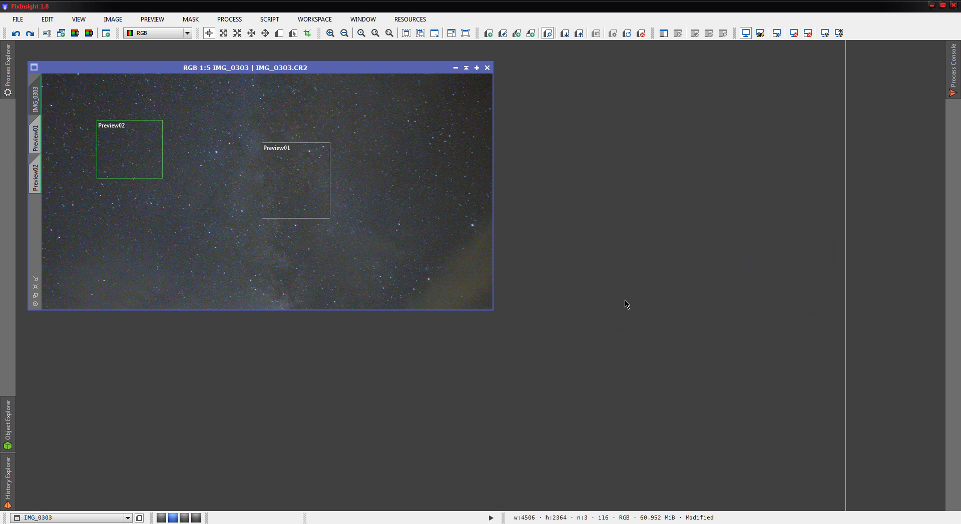
left_click_drag(609, 317, 416, 178)
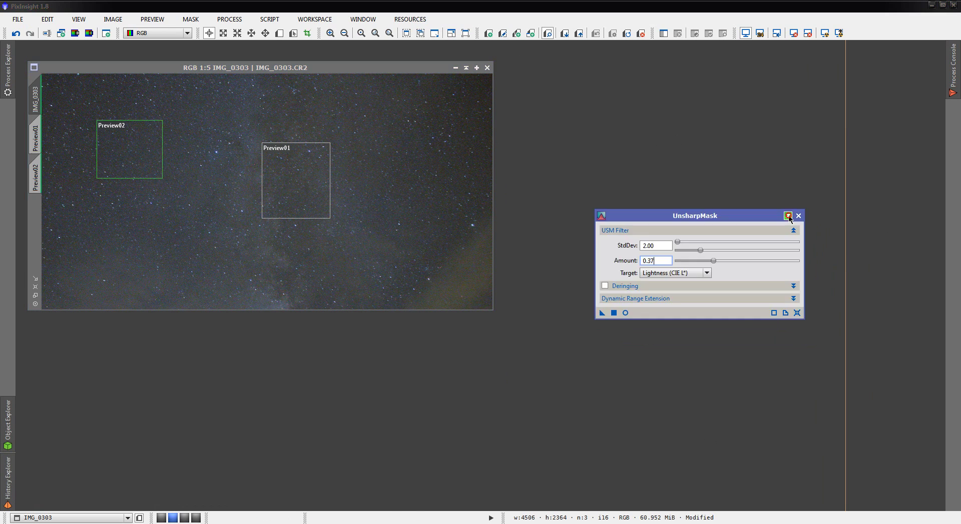
left_click(787, 216)
left_click_drag(657, 216, 839, 439)
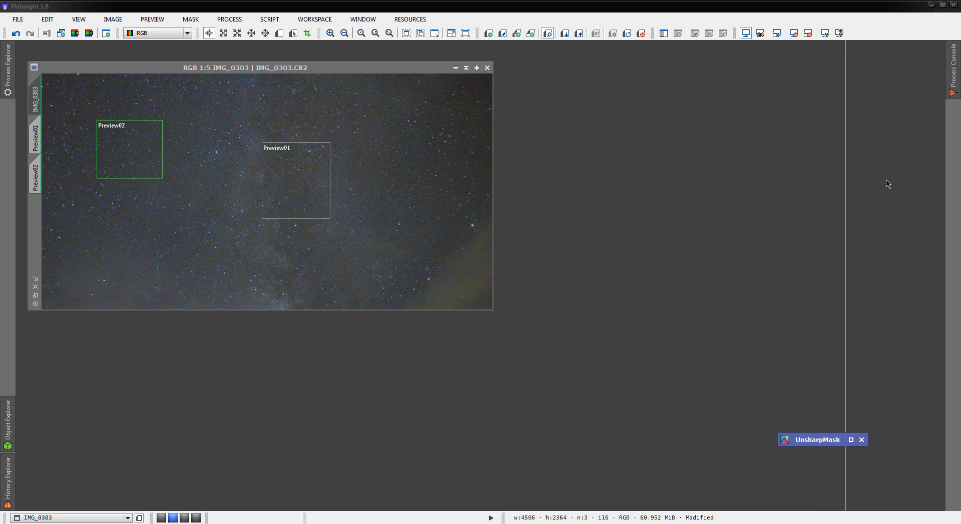
left_click_drag(809, 180, 846, 415)
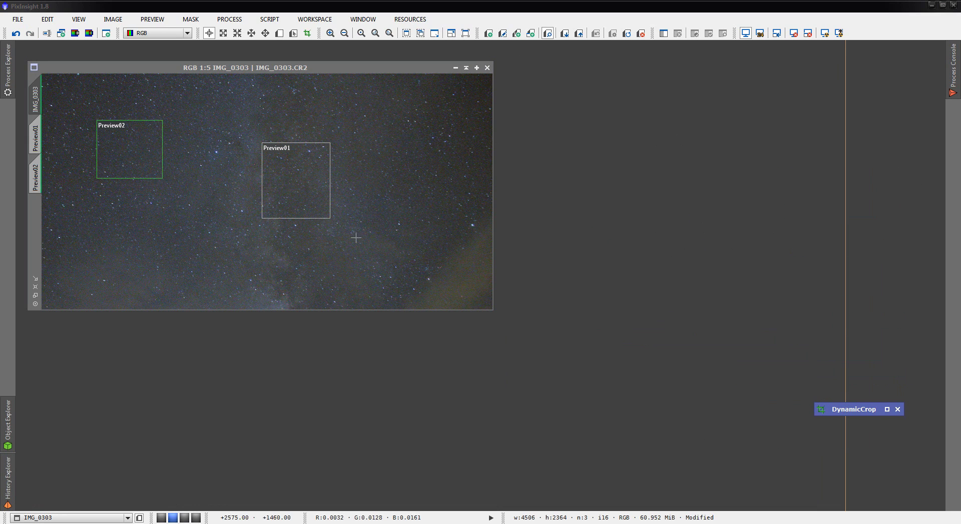
Open the HistogramTransformation process from the favorites, place its window beside the image and make it track the active view
left_click(7, 70)
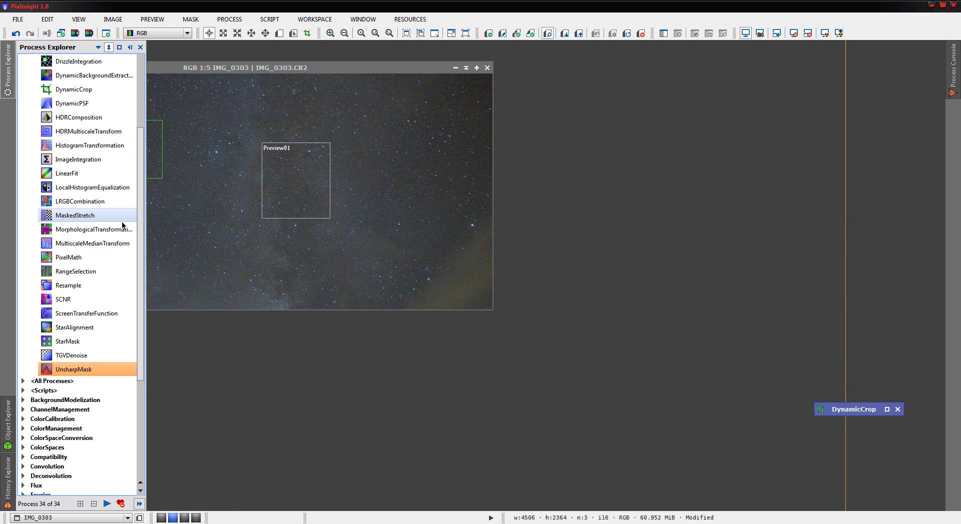
left_click(95, 146)
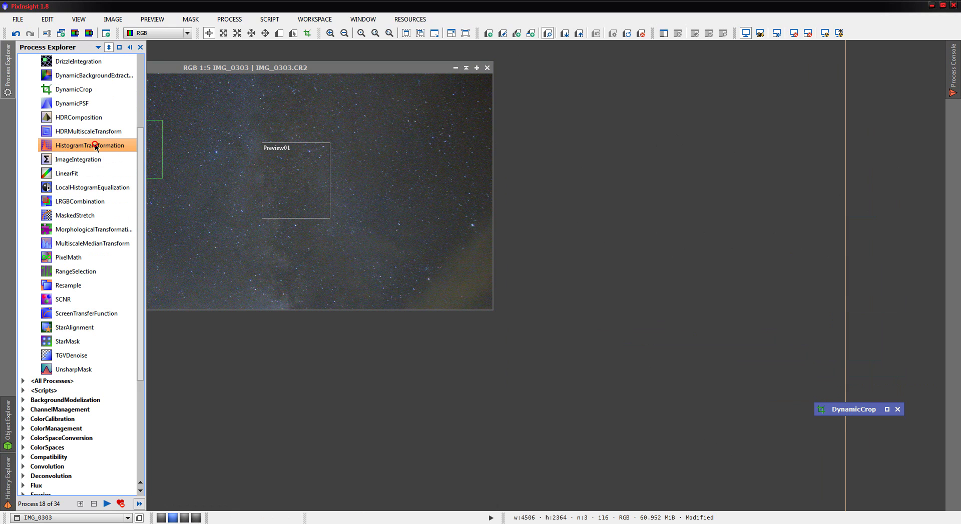
double_click(101, 146)
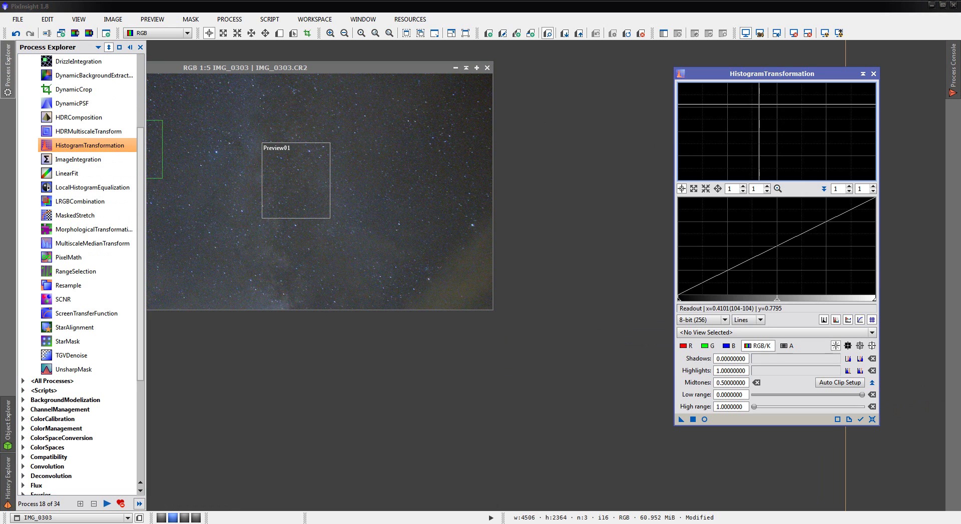
mouse_move(769, 72)
left_mouse_down()
mouse_move(756, 56)
mouse_move(763, 59)
left_mouse_up()
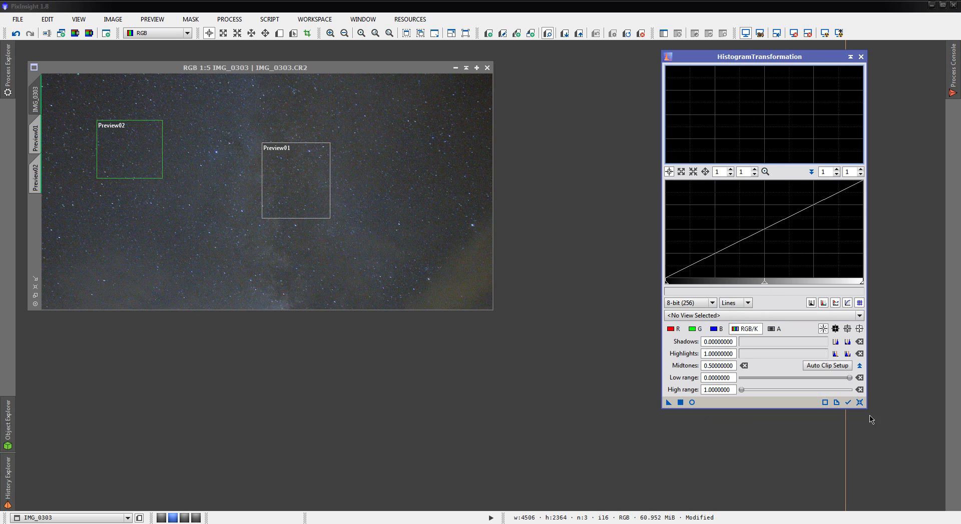
left_click_drag(865, 414, 863, 425)
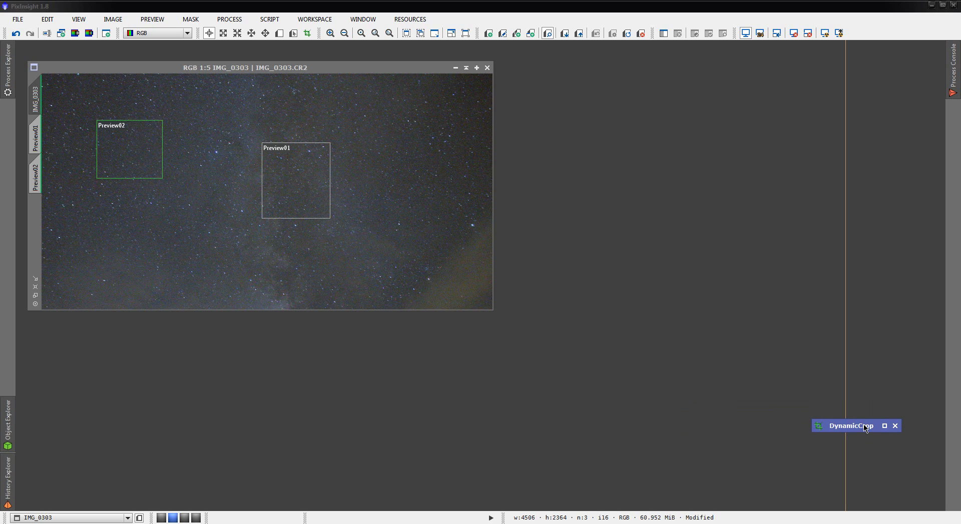
left_click(759, 52)
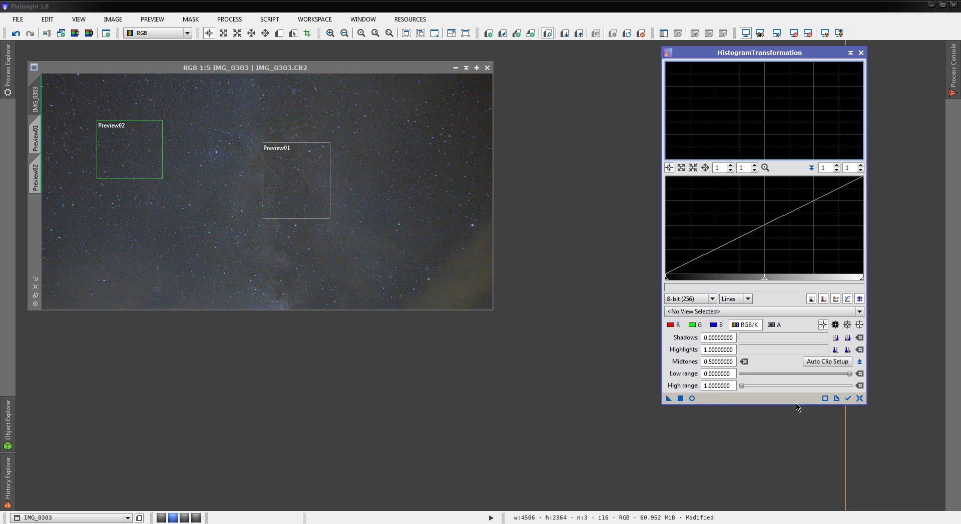
left_click(847, 399)
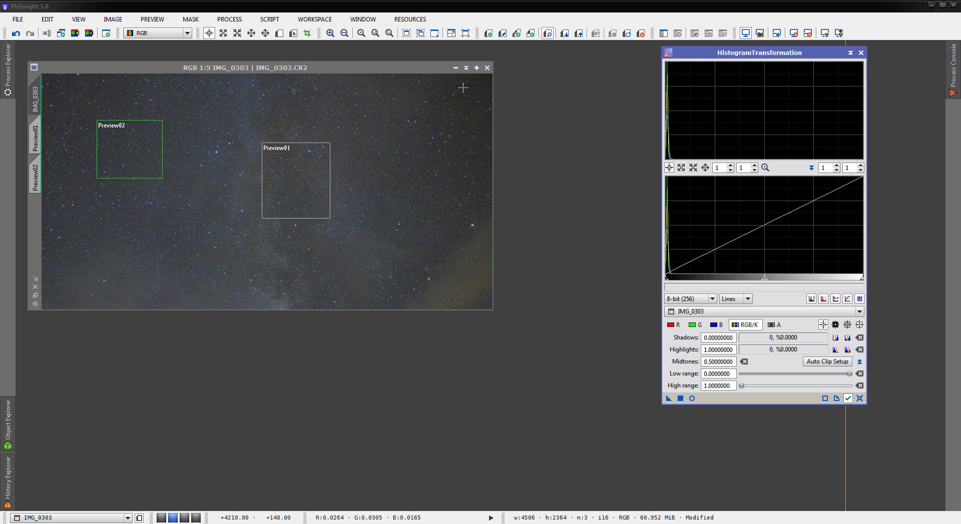
Reset the ScreenTransferFunction of IMG_0303 to remove the temporary screen stretch, and place its window below the image
left_click_drag(673, 455, 205, 347)
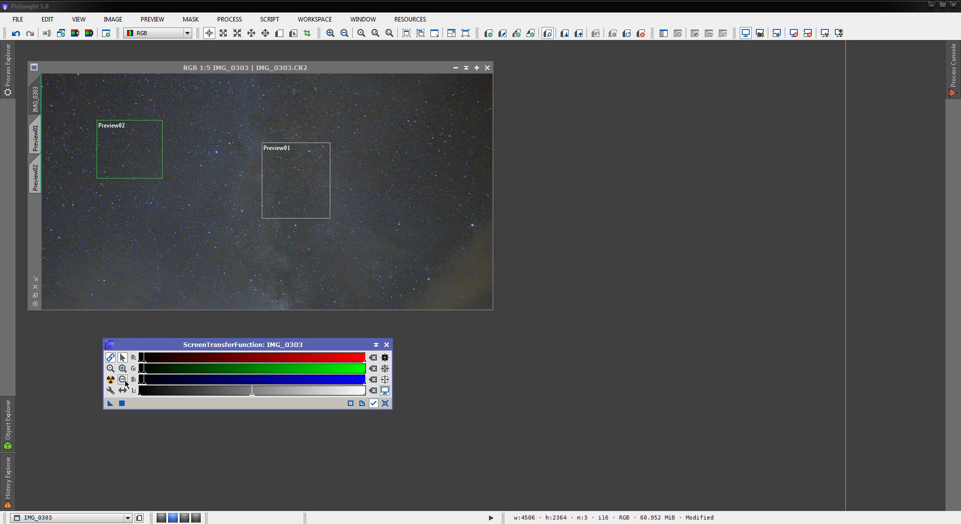
left_click(385, 404)
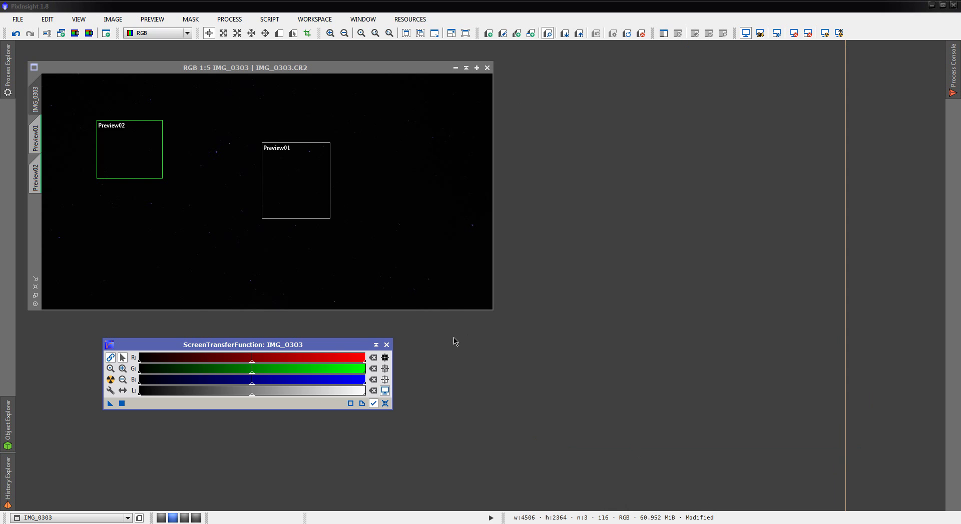
left_click_drag(223, 347, 210, 369)
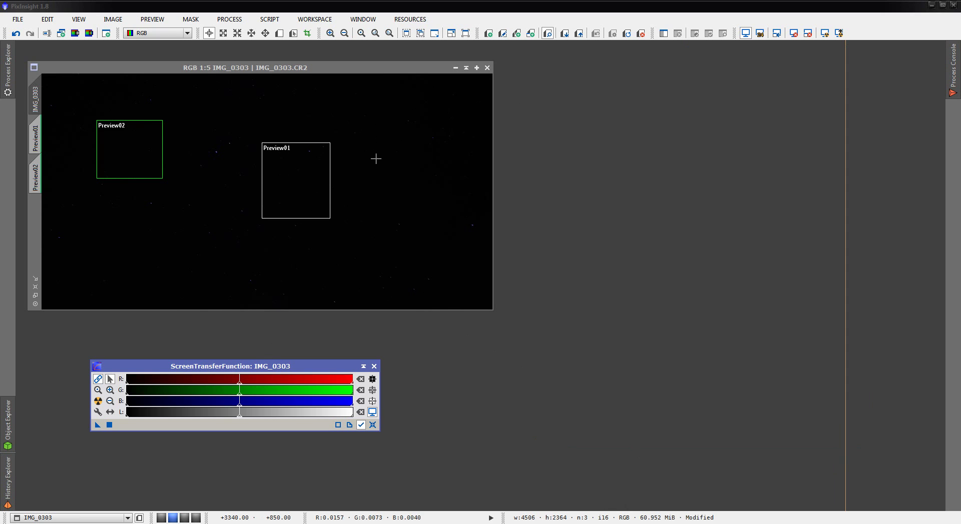
Lower the HistogramTransformation midtones to 0.04303797 while viewing IMG_0303 in the real-time preview
left_click(798, 58)
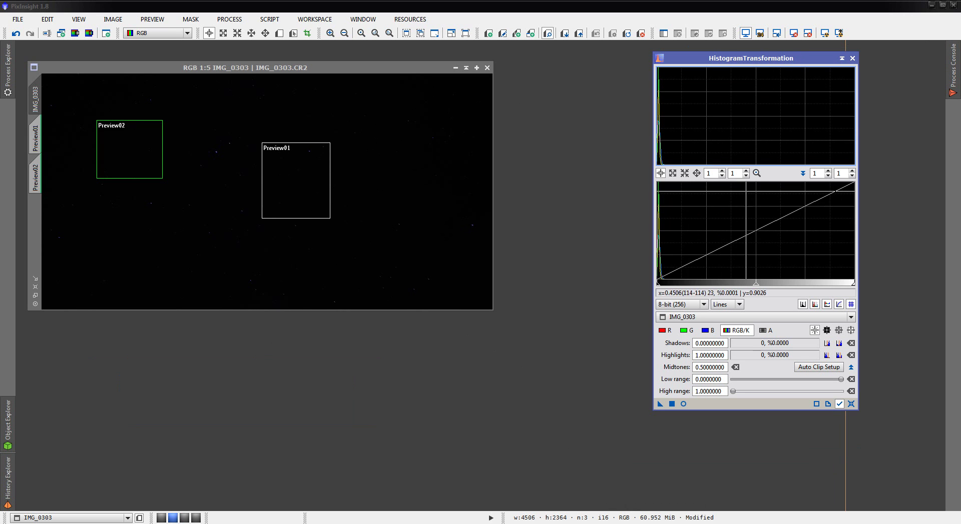
scroll(688, 243, "down", 2)
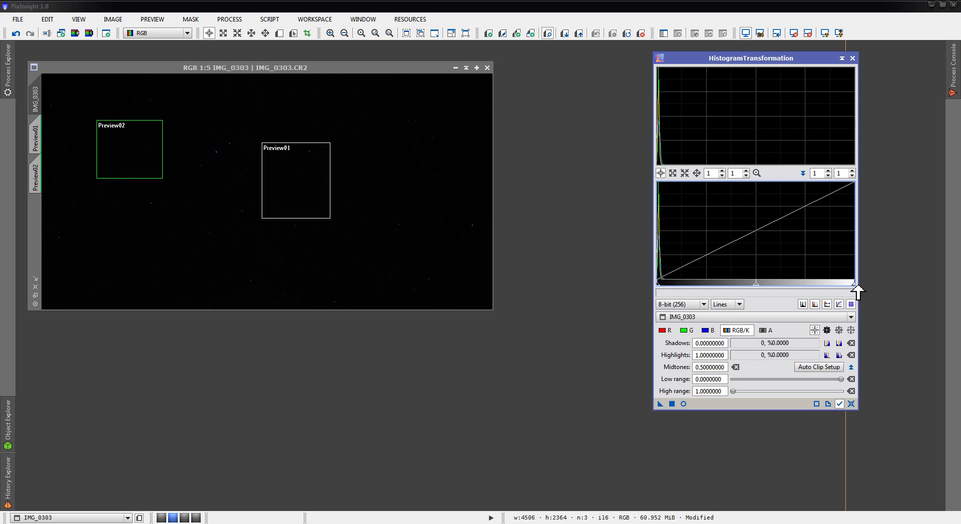
left_click(683, 403)
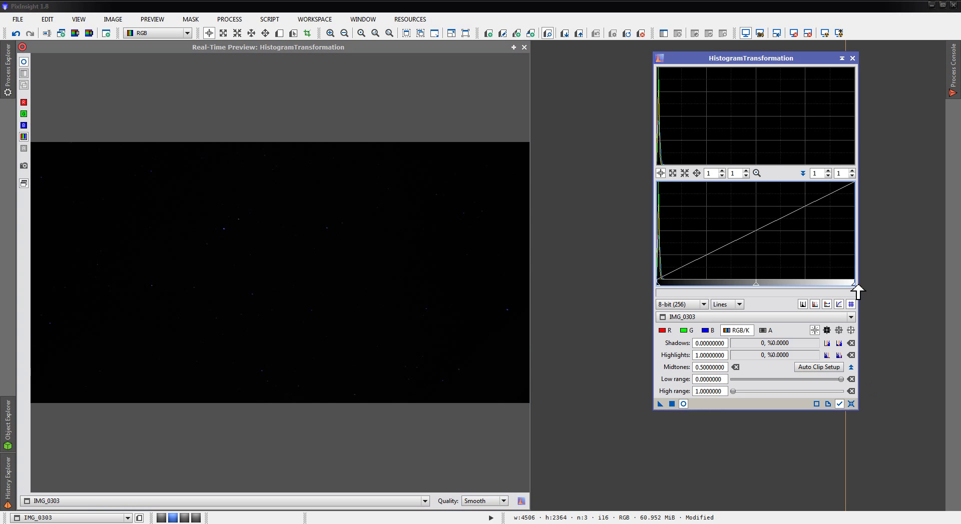
mouse_move(857, 287)
left_mouse_down()
mouse_move(665, 287)
mouse_move(863, 281)
left_mouse_up()
left_click_drag(759, 284, 661, 283)
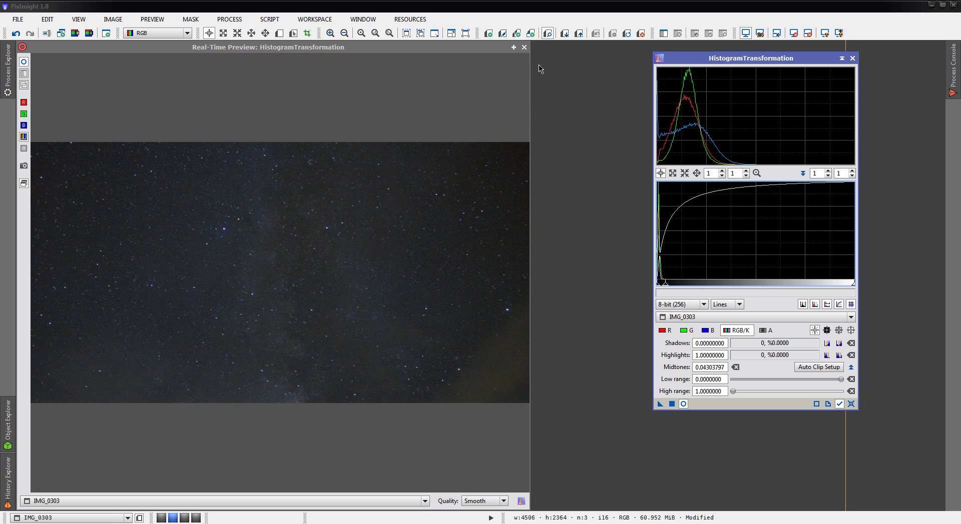
left_click(792, 471)
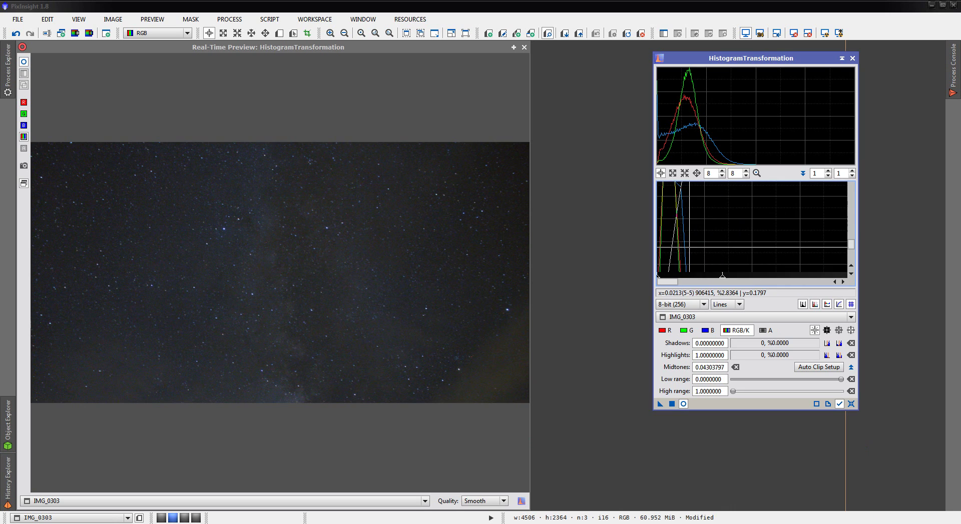
Fine-tune the histogram to Midtones 0.03627685 and Shadows 0.00167064, and apply the stretch to IMG_0303
scroll(689, 247, "up", 3)
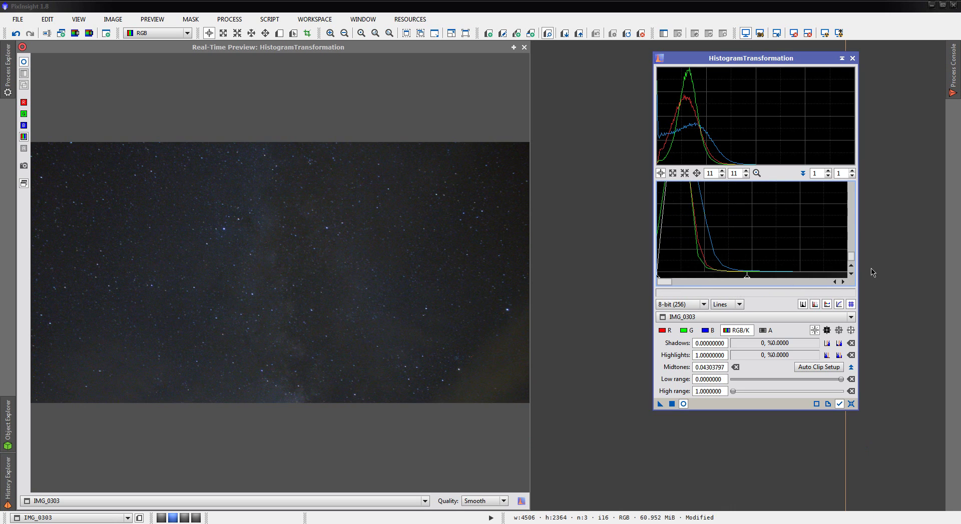
left_click(851, 267)
left_click(852, 267)
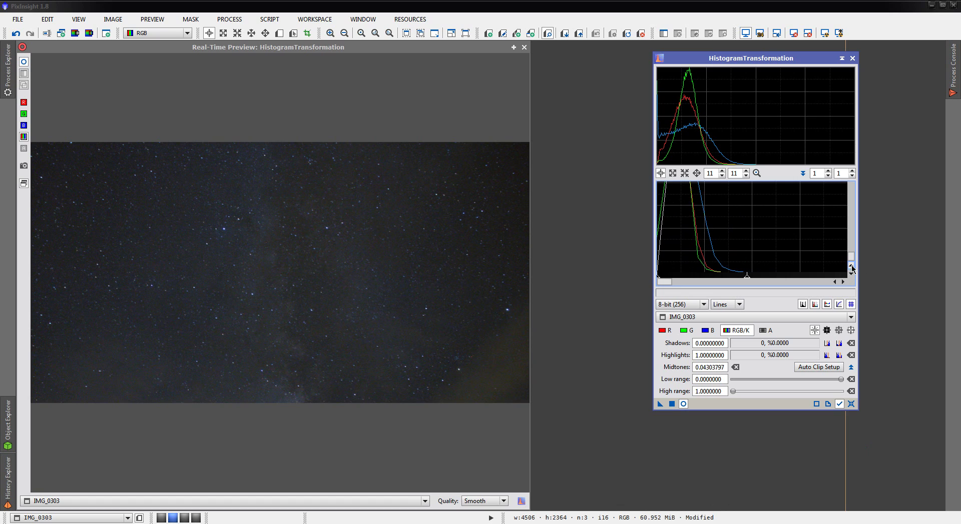
left_click(852, 269)
left_click(852, 269)
left_click(852, 268)
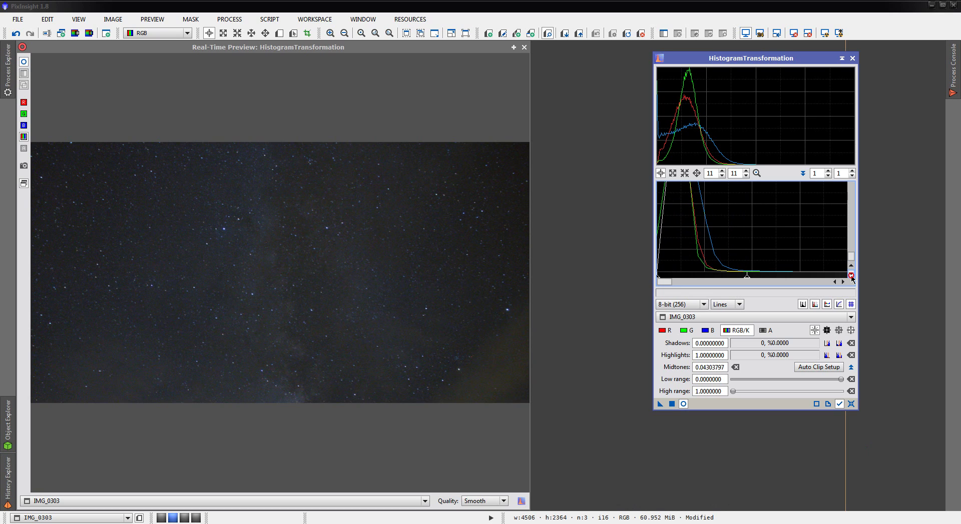
mouse_move(747, 277)
left_mouse_down()
mouse_move(722, 281)
mouse_move(733, 280)
left_mouse_up()
left_click_drag(659, 276, 664, 283)
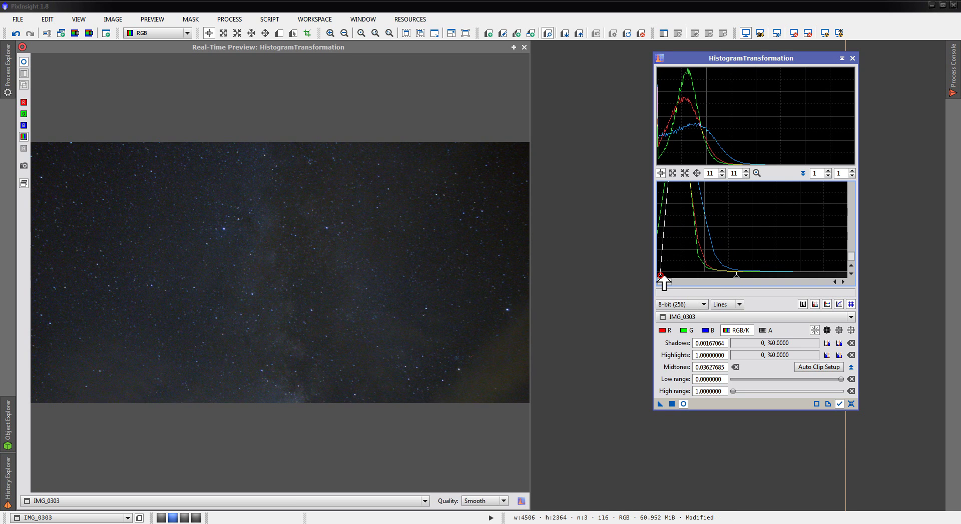
left_click(524, 47)
left_click_drag(666, 412, 280, 206)
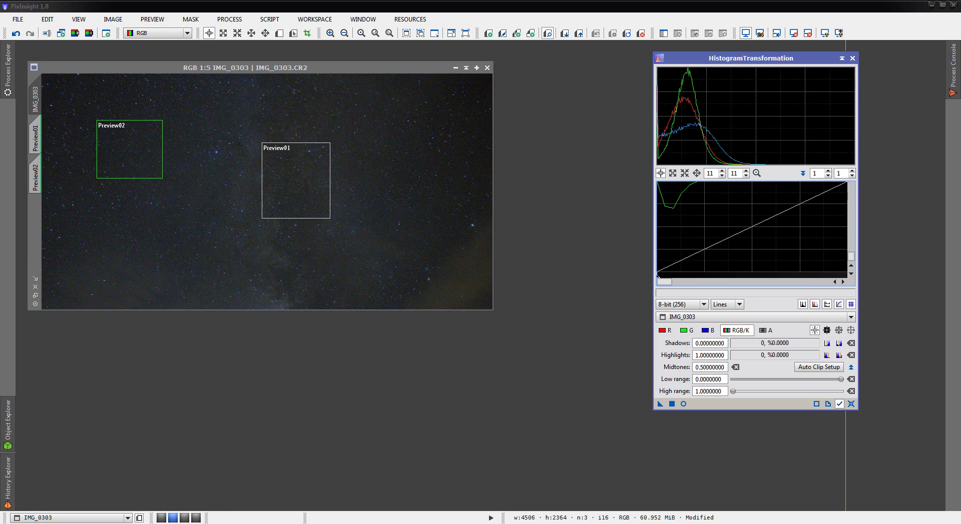
Lower the midtones slightly with the real-time preview, apply this second stretch to IMG_0303 and move the collapsed HistogramTransformation window aside
left_click(754, 174)
left_click(755, 173)
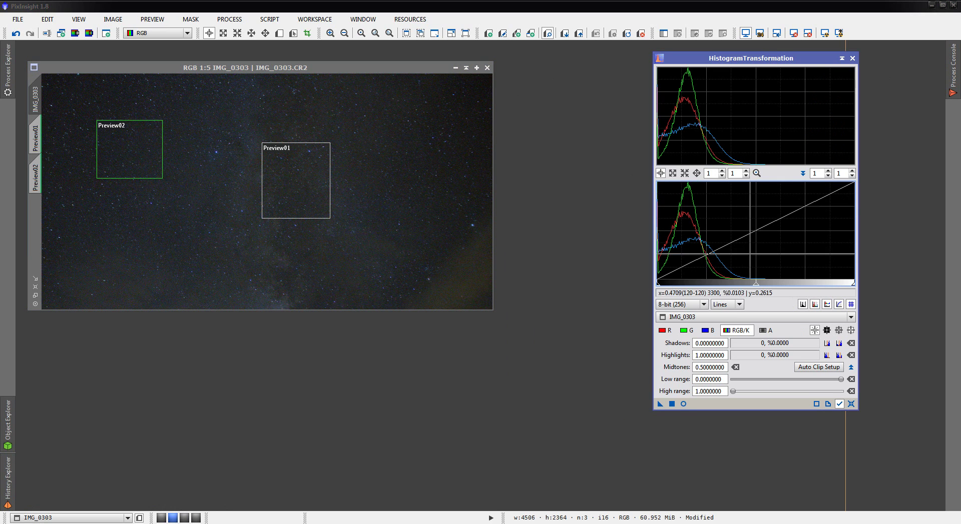
left_click(683, 403)
left_click_drag(756, 285, 750, 288)
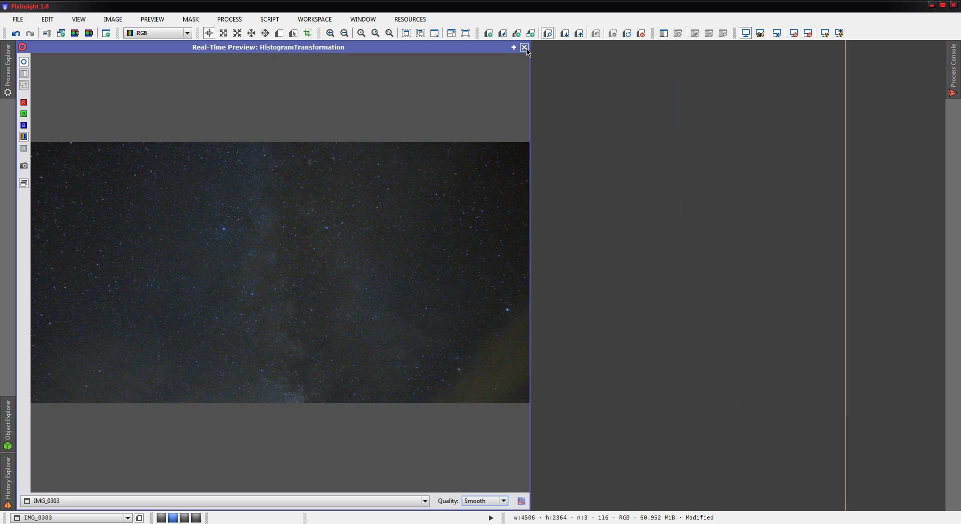
left_click(523, 47)
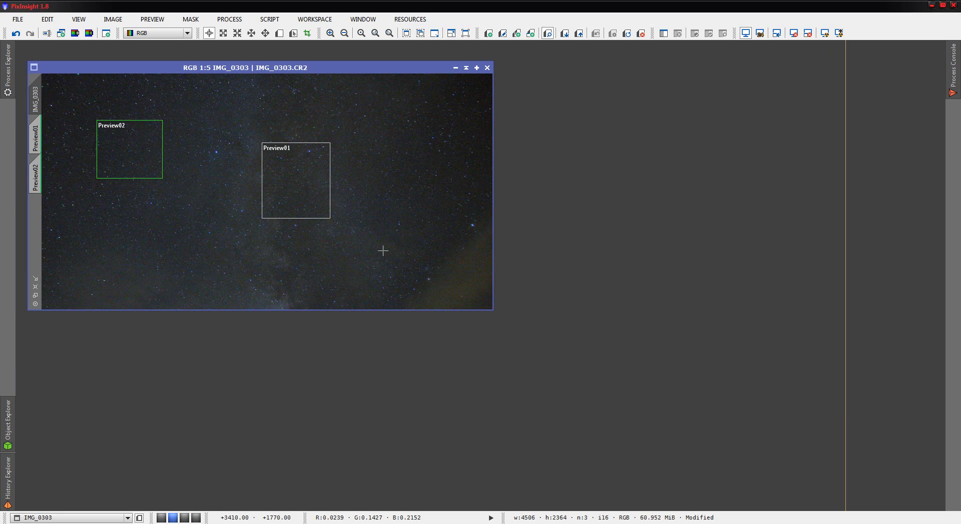
left_click(731, 105)
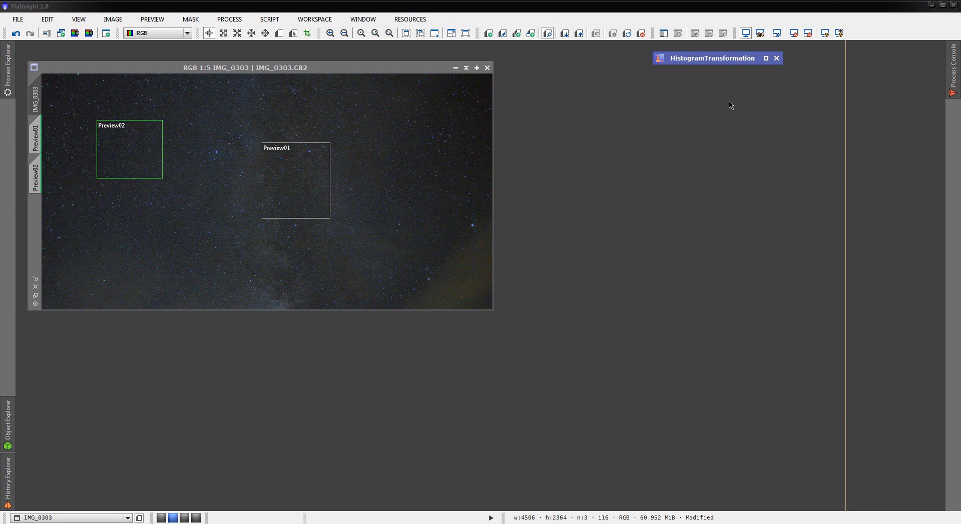
left_click_drag(714, 66, 832, 402)
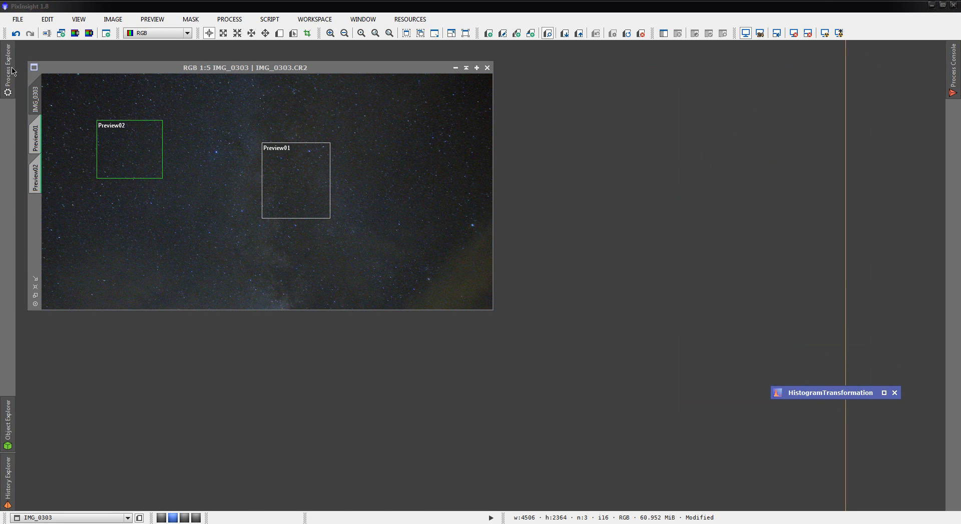
Open the StarMask process from the favorites and generate a star mask from IMG_0303
left_click(7, 80)
double_click(80, 341)
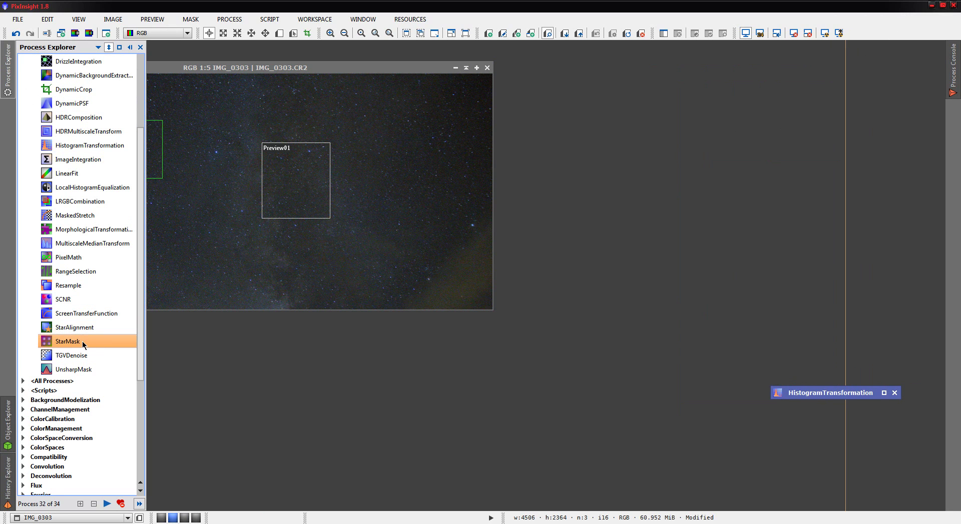
left_click_drag(742, 144, 663, 68)
left_click_drag(613, 311, 245, 208)
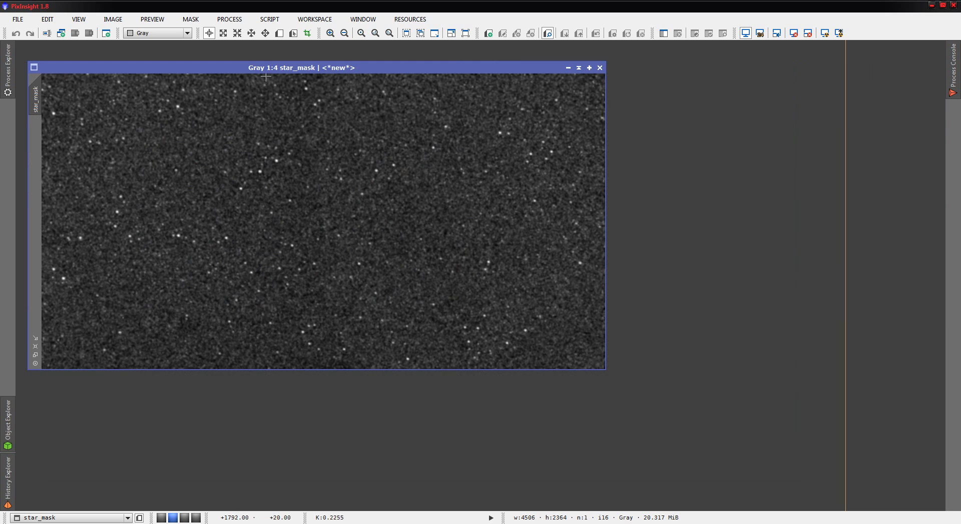
Apply star_mask as the mask of IMG_0303, collapse the mask's window and make IMG_0303 the active image
left_click_drag(272, 69, 420, 82)
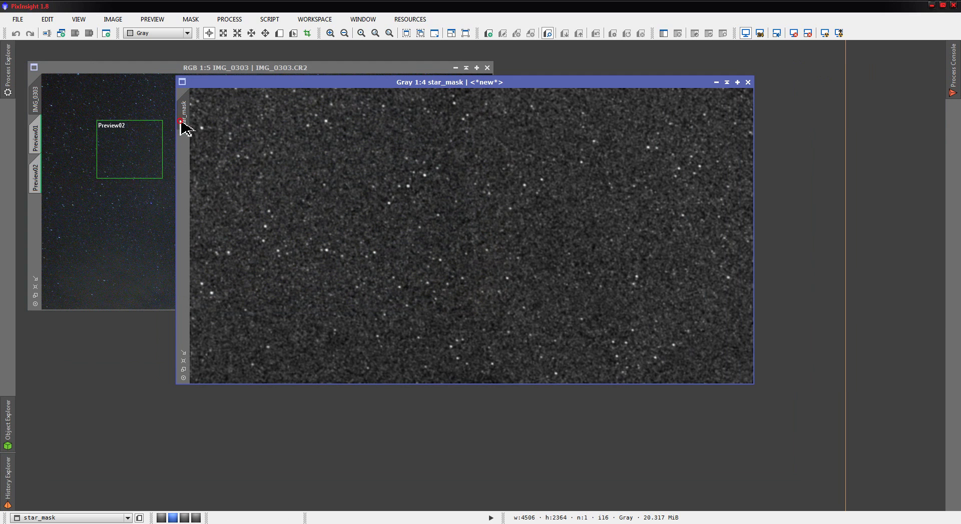
left_click_drag(184, 124, 37, 235)
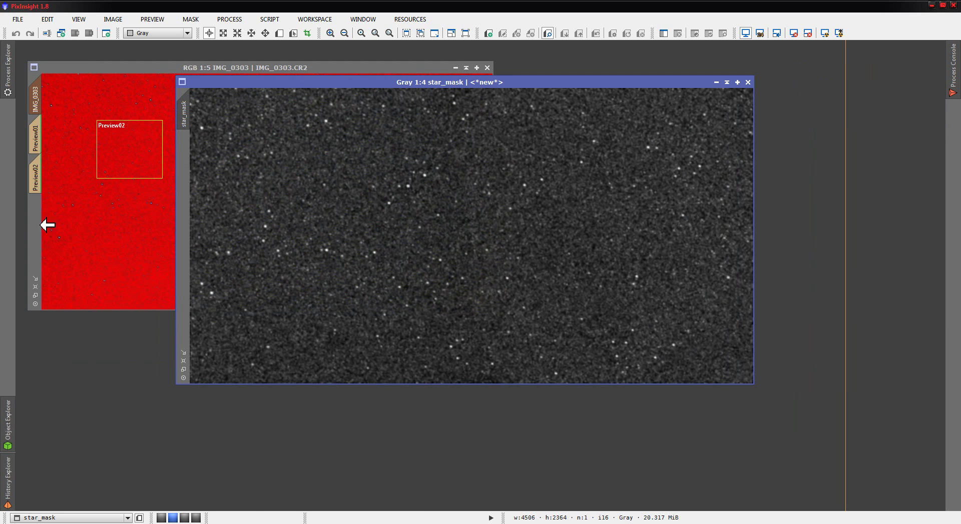
left_click(727, 84)
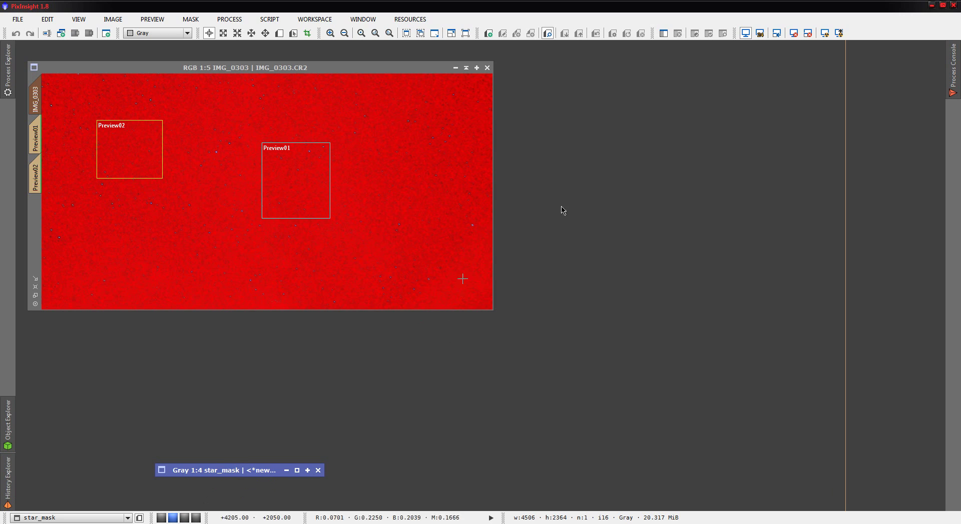
left_click(444, 71)
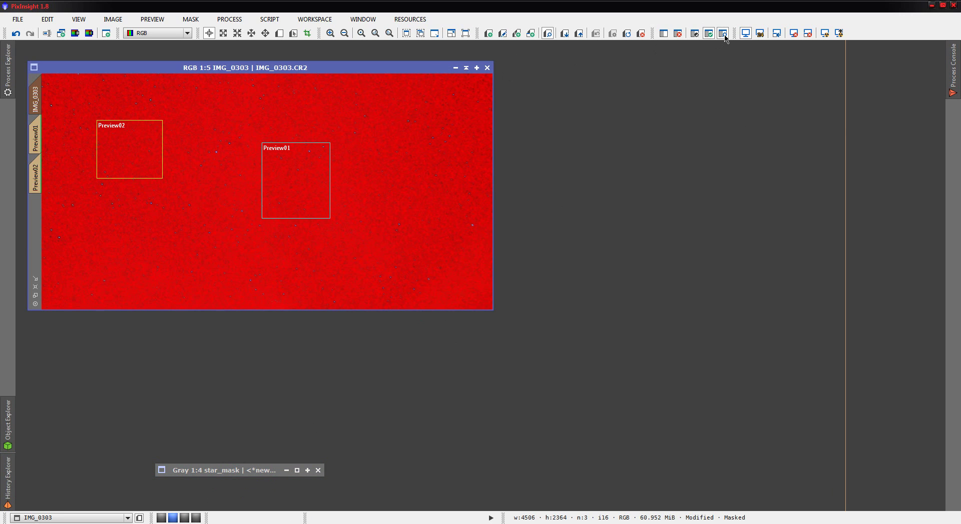
Hide the mask overlay on IMG_0303 and move the collapsed StarMask window out of the way
left_click(724, 35)
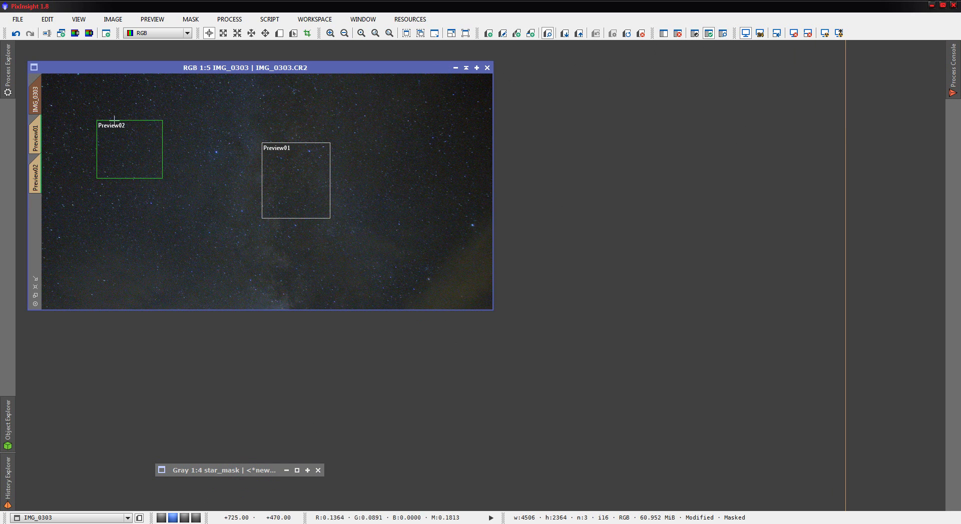
left_click(723, 34)
left_click(723, 34)
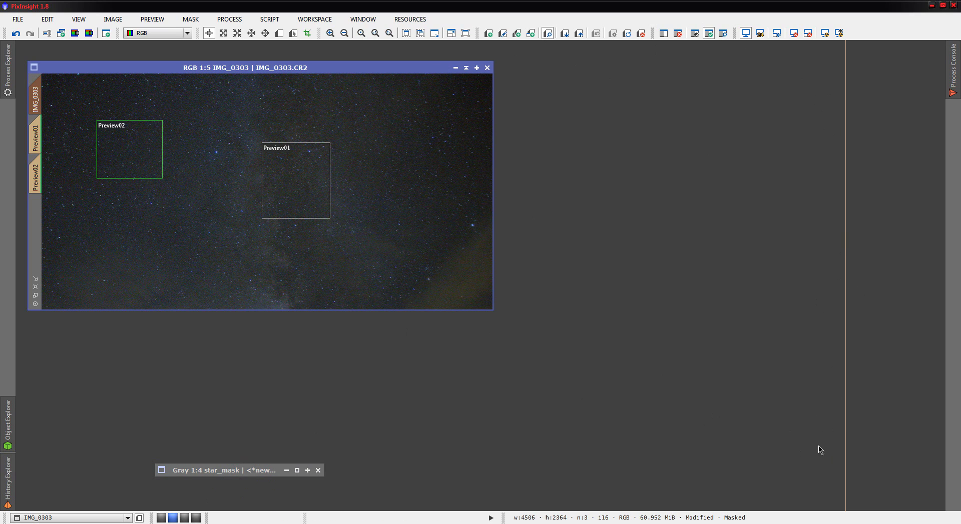
left_click(934, 75)
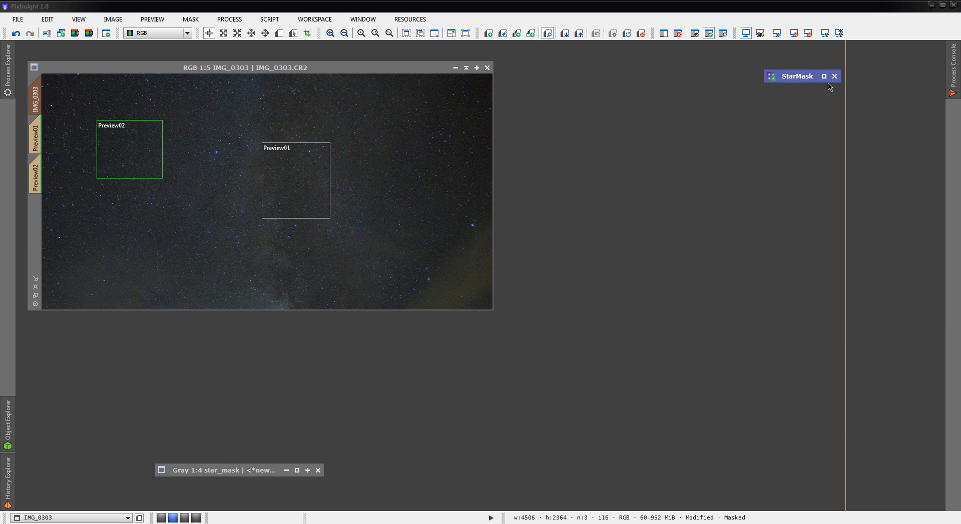
mouse_move(793, 81)
left_mouse_down()
mouse_move(831, 270)
mouse_move(859, 348)
left_mouse_up()
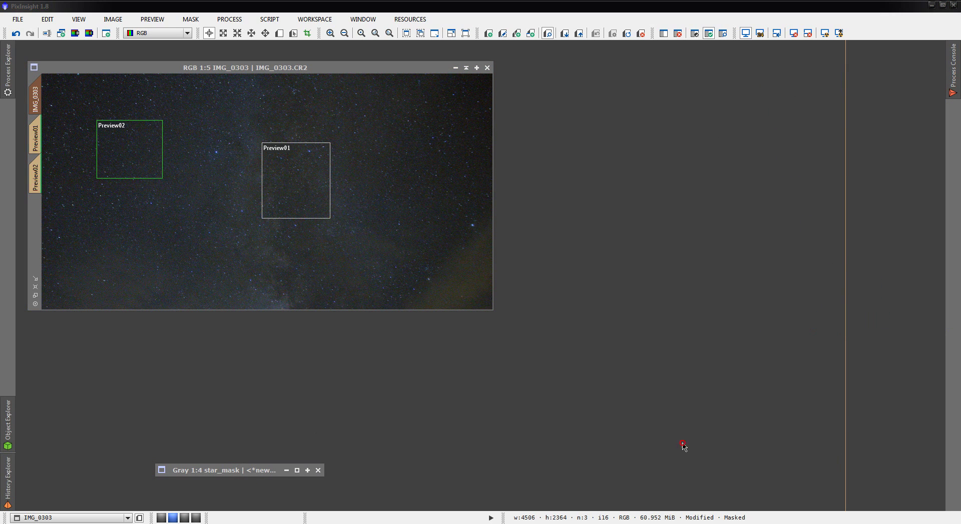
Open CurvesTransformation from the favorites, reset its curve, start a real-time preview of IMG_0303 and move the ScreenTransferFunction window aside
mouse_move(12, 71)
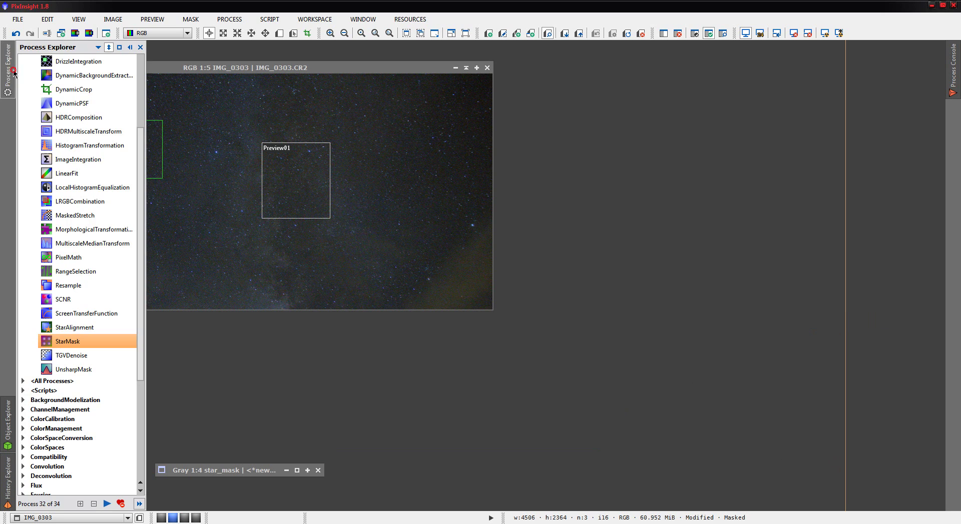
left_click_drag(143, 143, 143, 94)
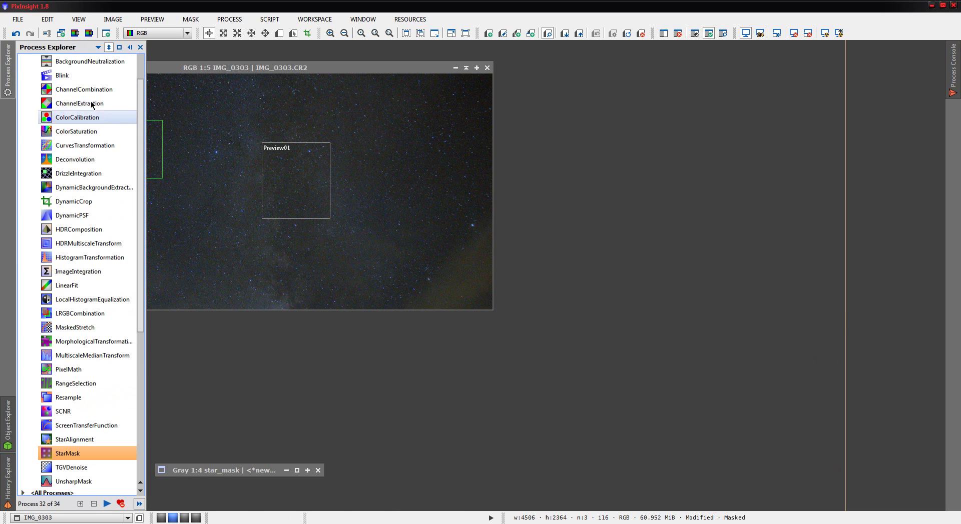
double_click(85, 146)
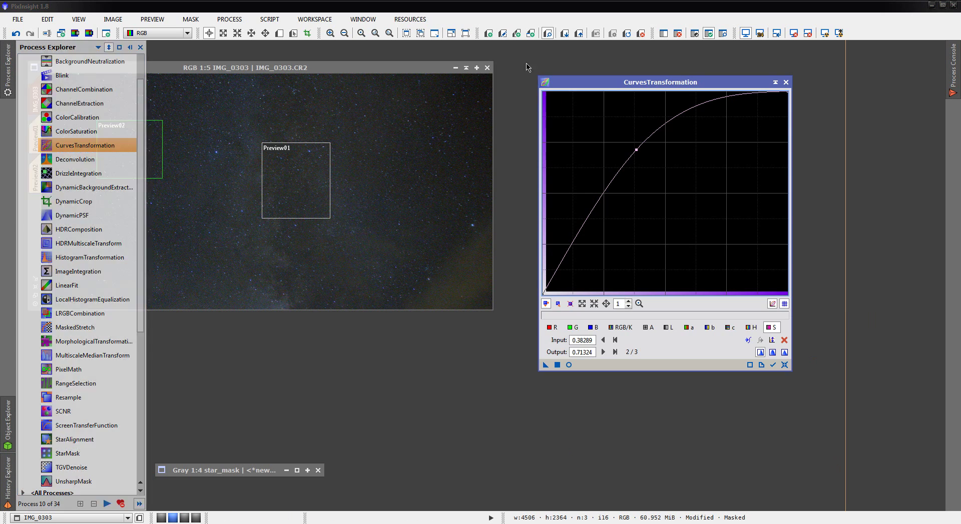
left_click_drag(622, 81, 746, 54)
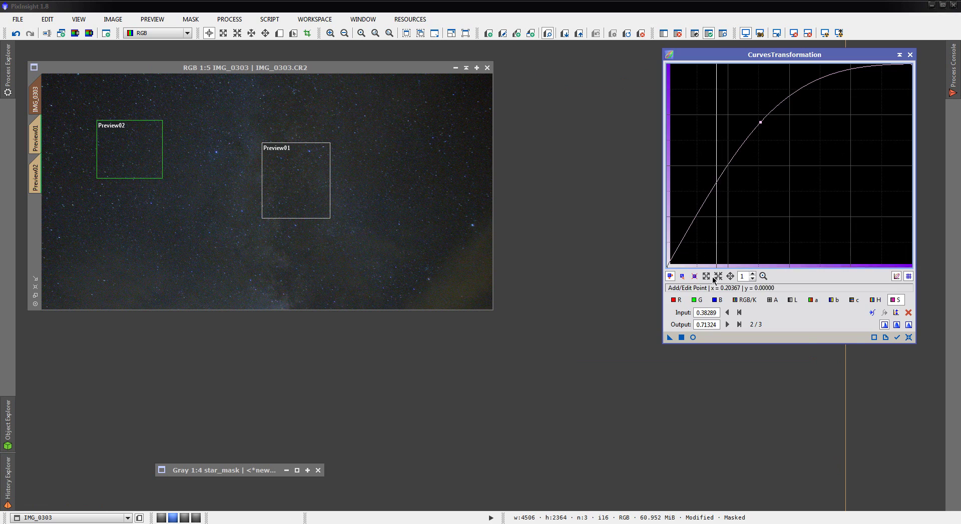
left_click(908, 337)
left_click(693, 337)
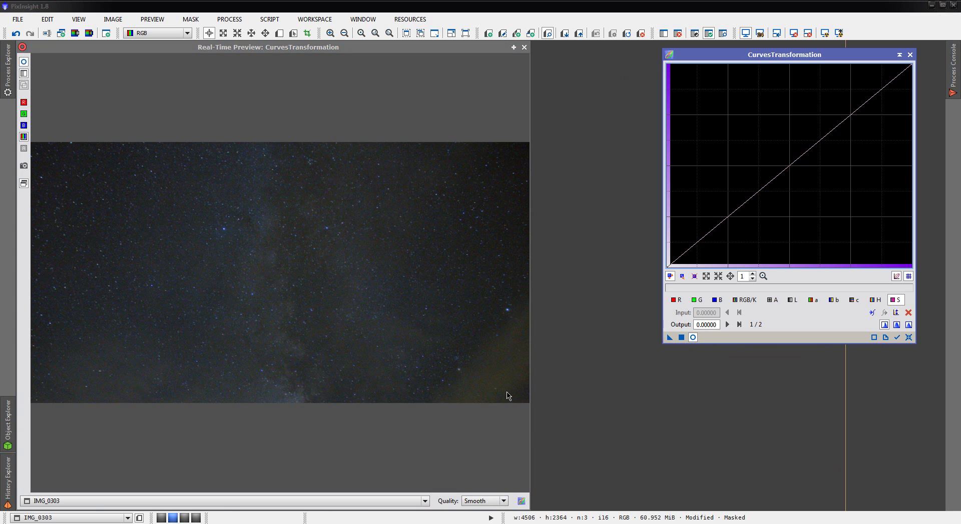
key("ctrl+F12")
left_click_drag(506, 394, 788, 420)
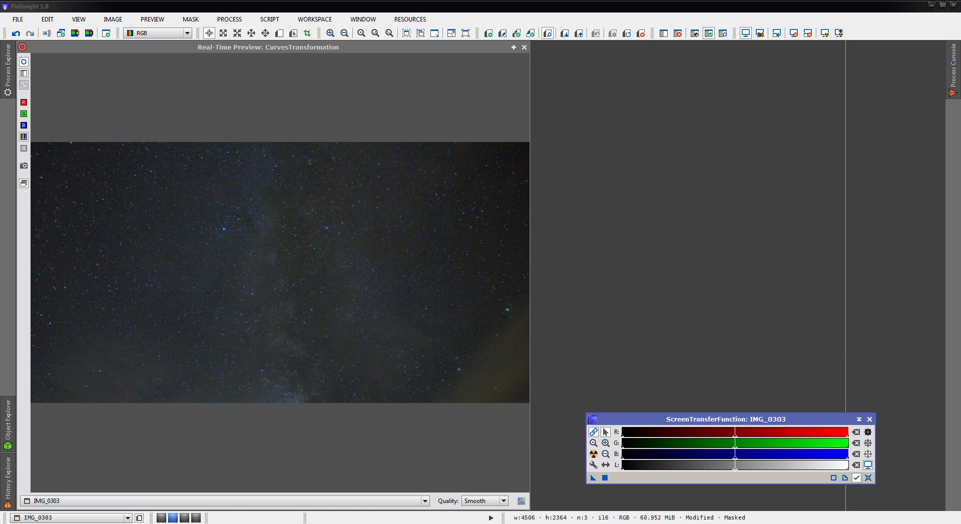
Bend the saturation curve downward to Input 0.67821, Output 0.31863, and close the real-time preview
left_click_drag(792, 164, 720, 95)
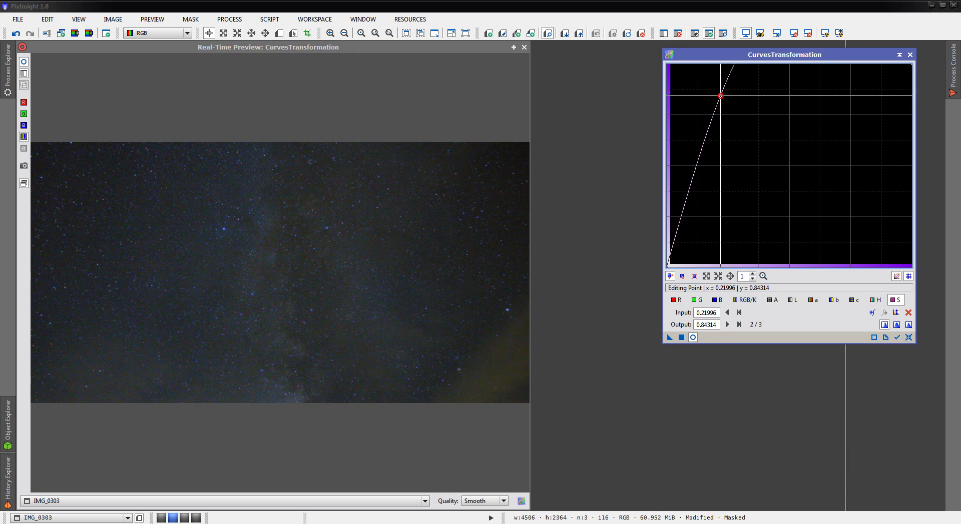
left_click_drag(720, 95, 833, 203)
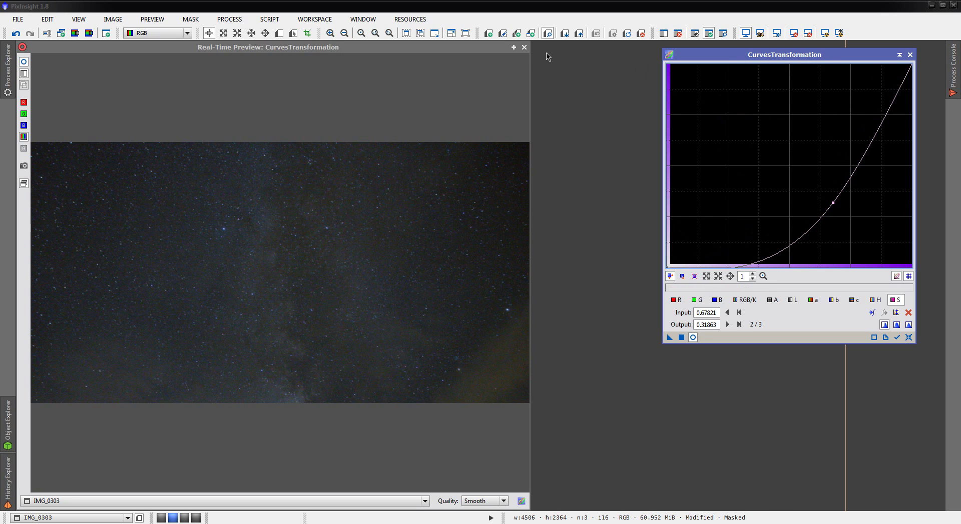
left_click(524, 49)
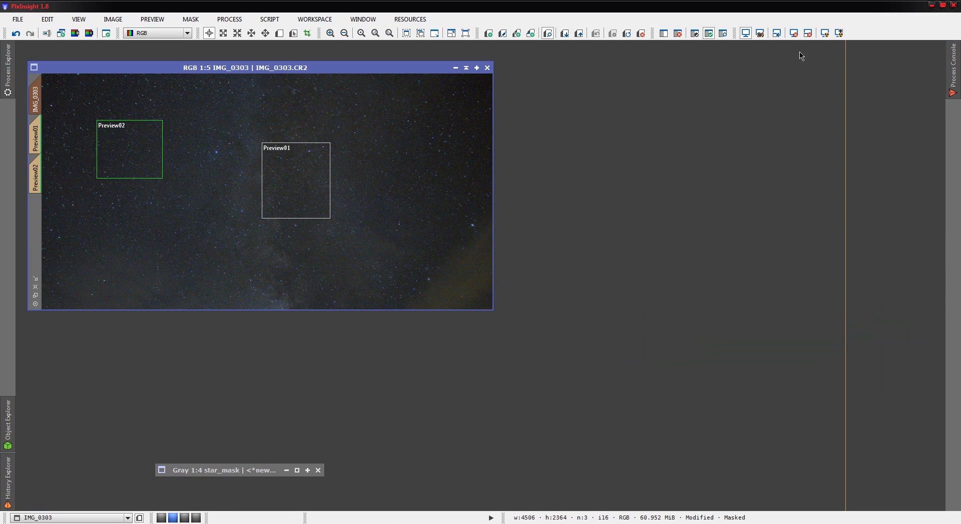
Remove the star mask from IMG_0303 and open the SCNR process from the favorites
left_click(678, 33)
left_click(9, 70)
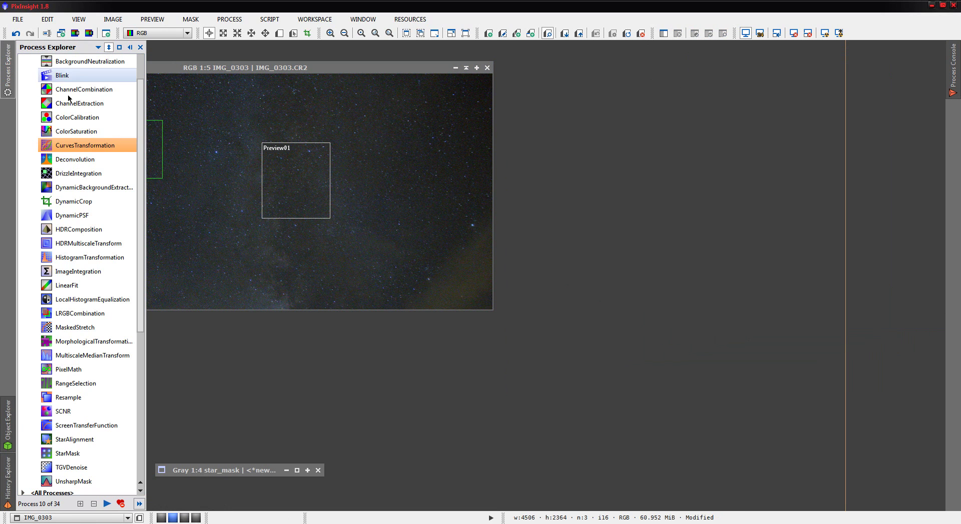
left_click_drag(141, 152, 141, 254)
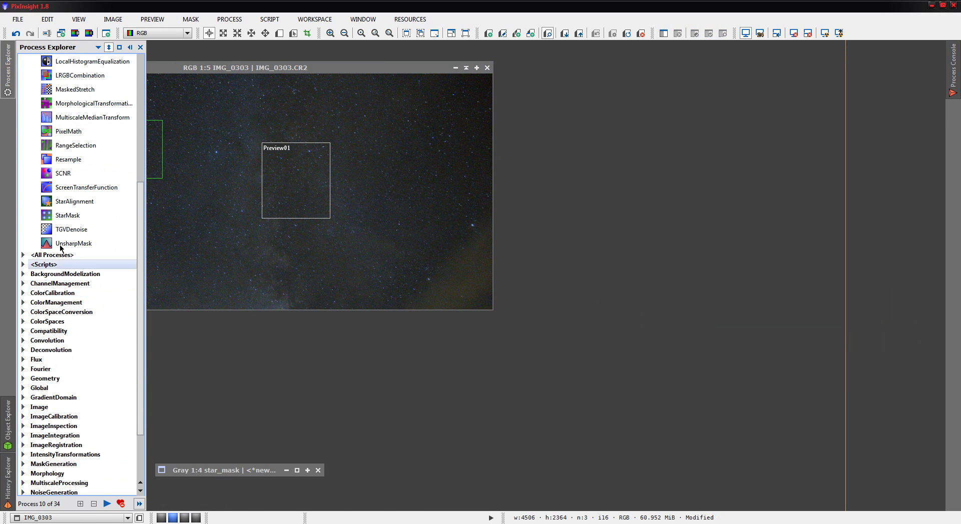
left_click(66, 174)
double_click(66, 175)
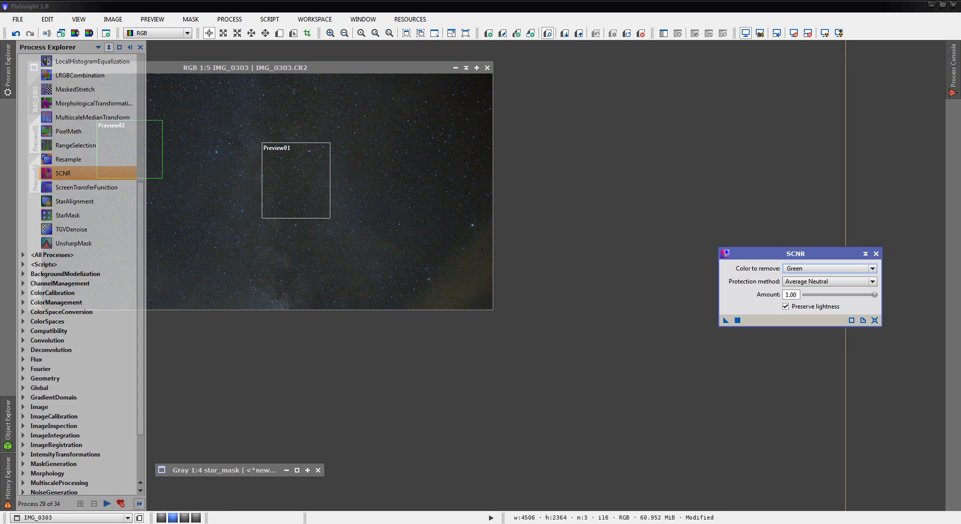
Try removing green from IMG_0303 with SCNR at Amount 1.00, and undo it
left_click(875, 254)
left_click_drag(598, 150, 554, 104)
left_click_drag(525, 168, 412, 145)
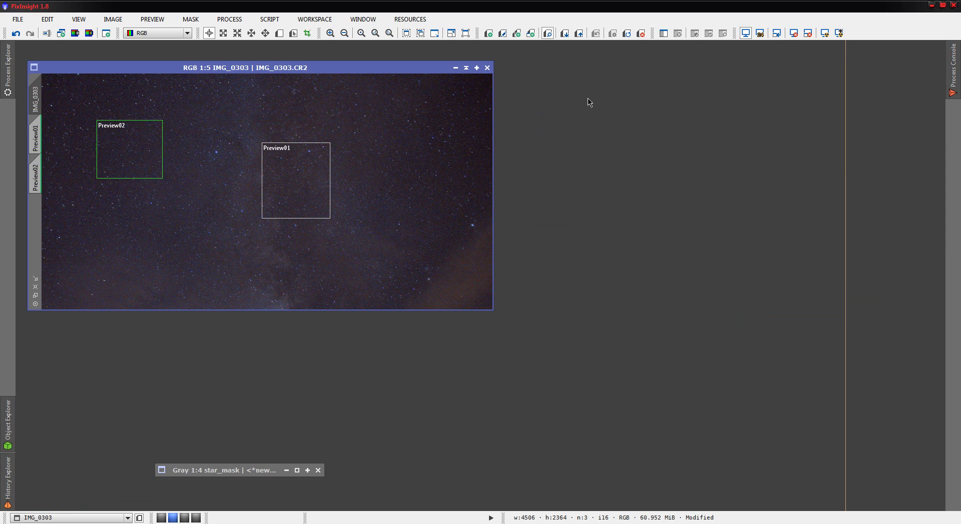
left_click(16, 34)
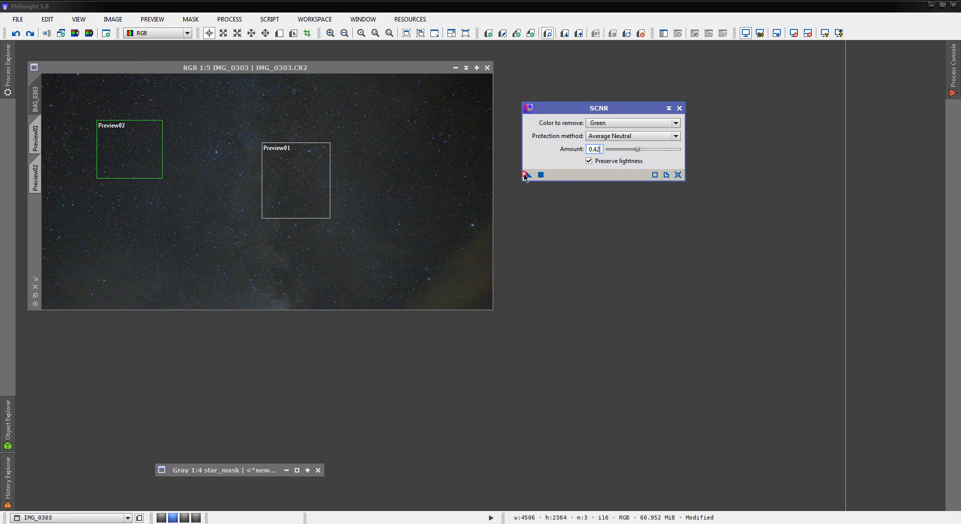
Set the SCNR amount to 0.42 for green with Average Neutral protection and apply it to IMG_0303
left_click_drag(528, 174, 376, 143)
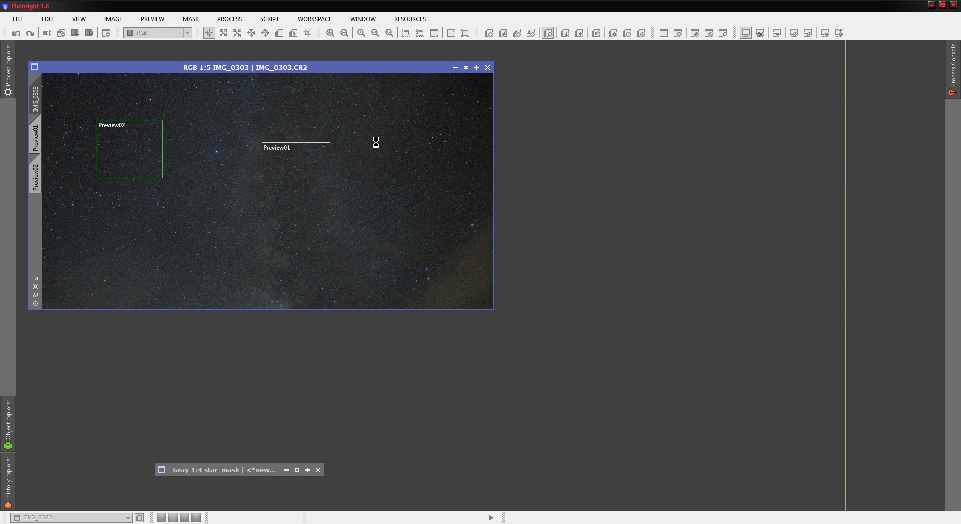